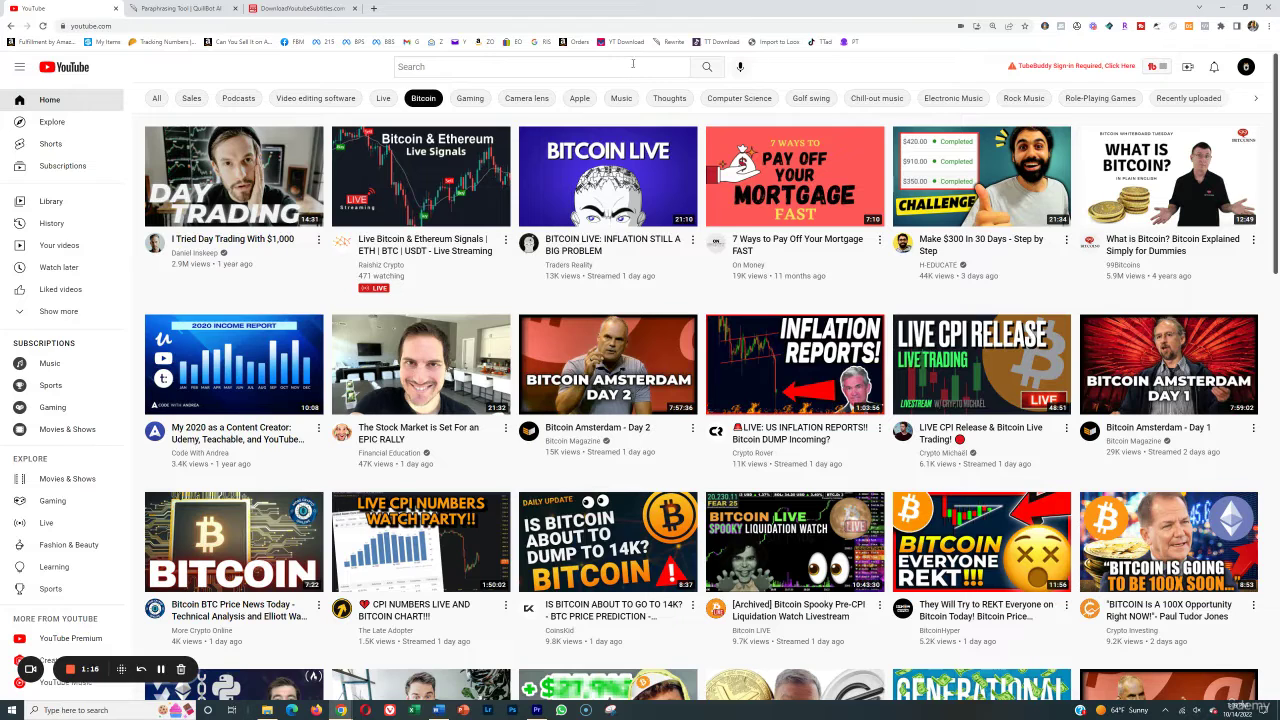
- Search YouTube for 'bitcoin' and scroll the results down to the BITCOIN TRIPLE INCEPTION video
left_click(632, 64)
type("bitcoin")
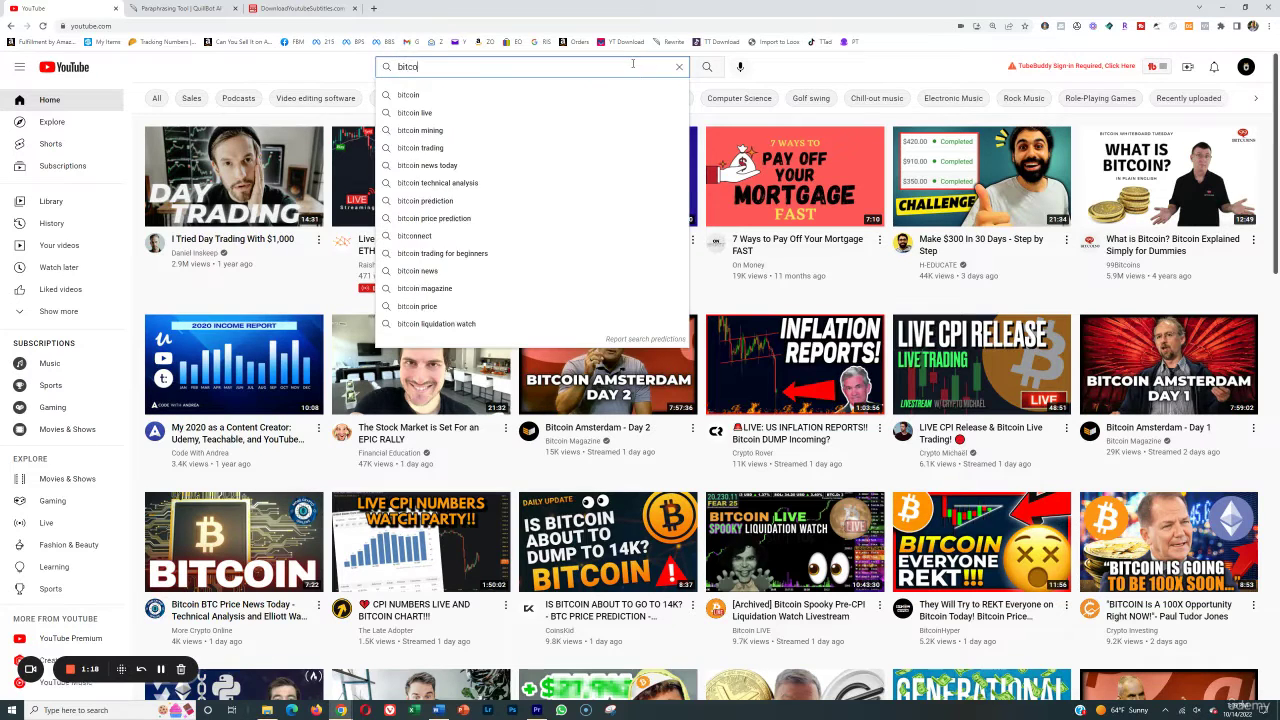
key("Return")
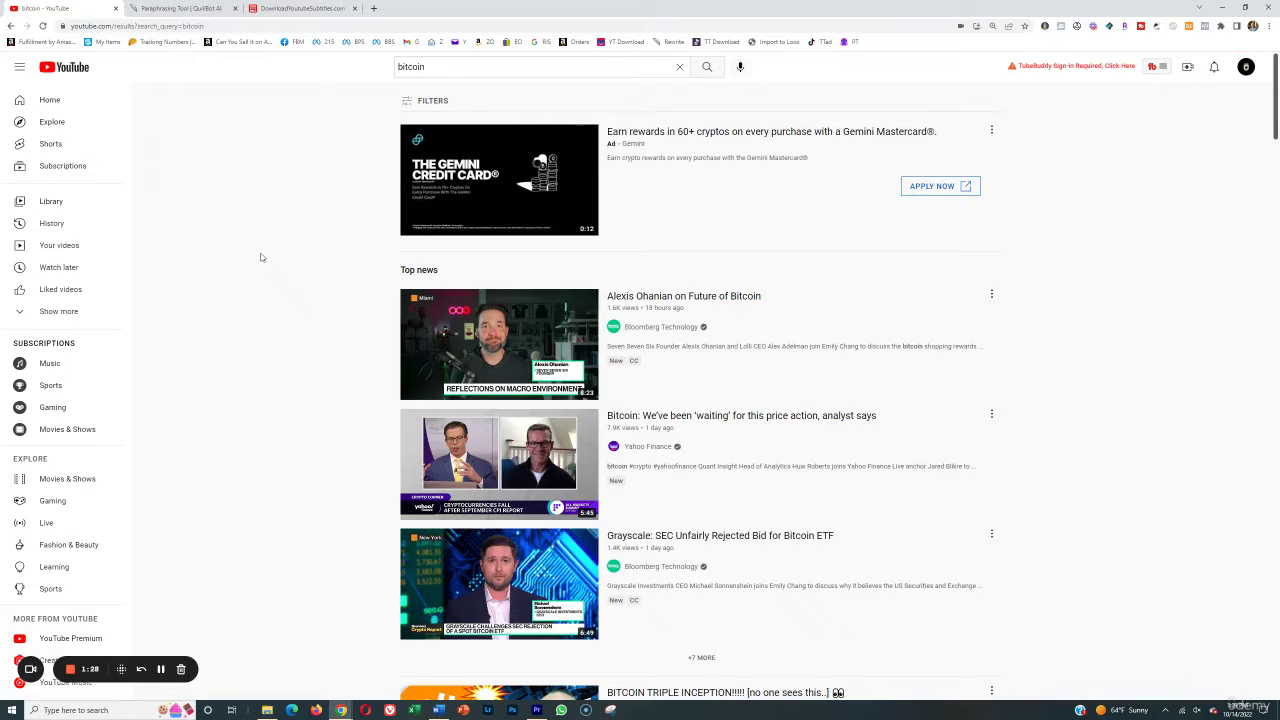
scroll(518, 376, "down", 2)
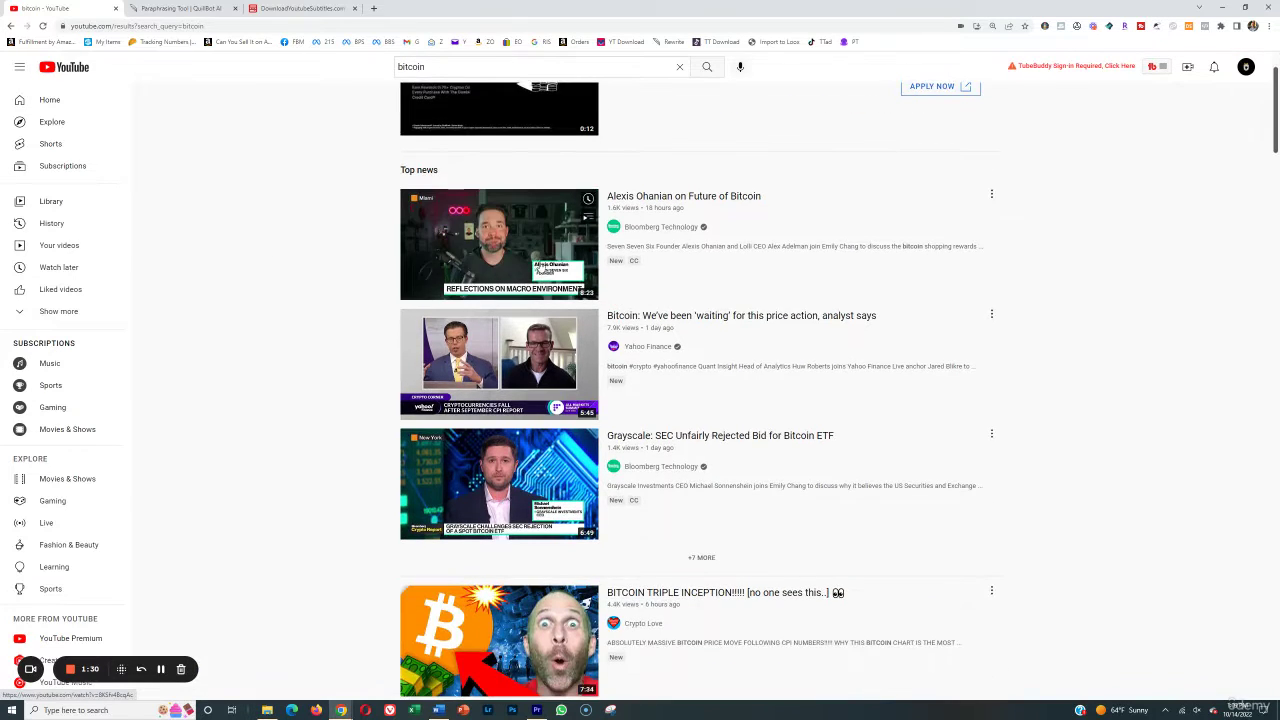
scroll(518, 376, "down", 2)
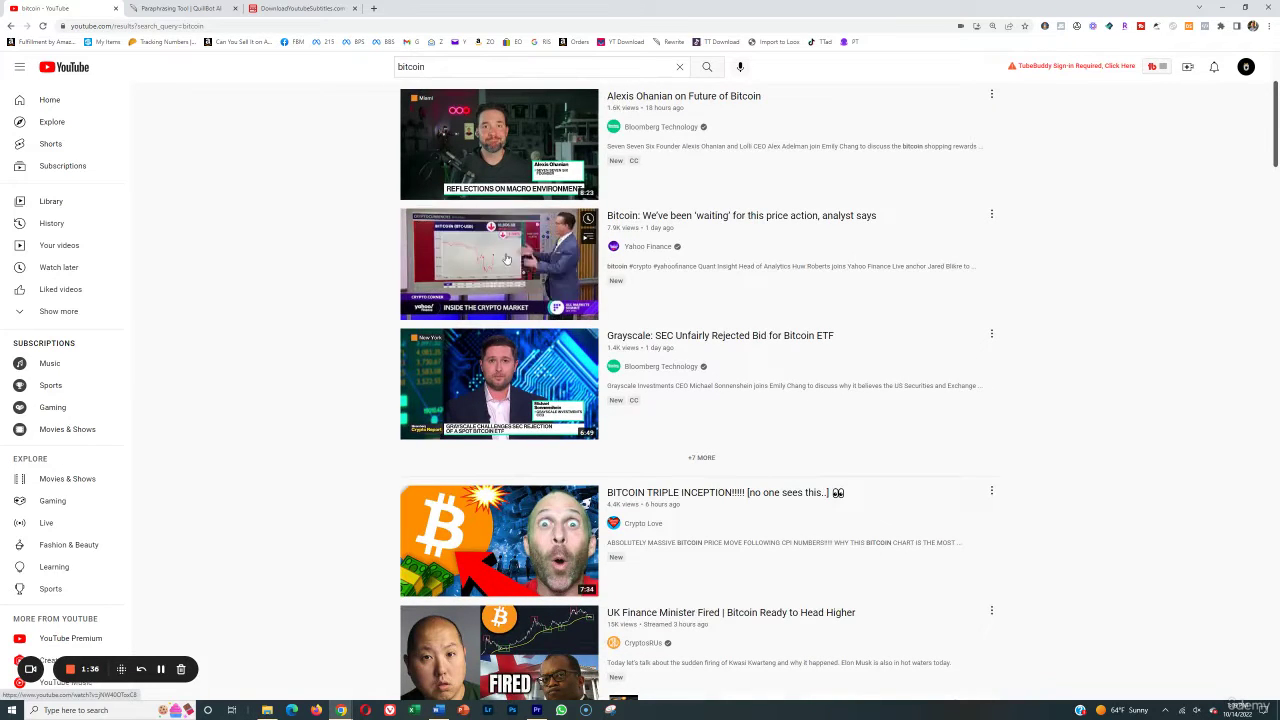
scroll(506, 408, "down", 2)
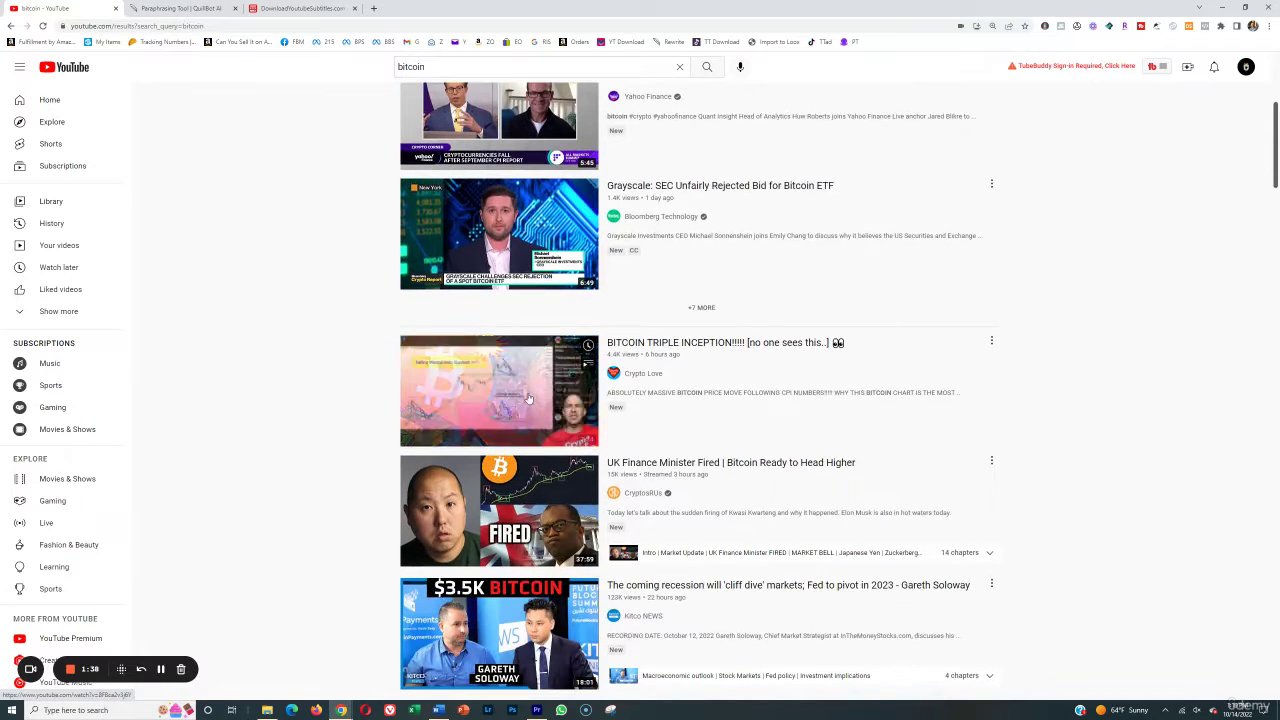
- Open the BITCOIN TRIPLE INCEPTION video, pause it, and show its transcript
left_click(528, 400)
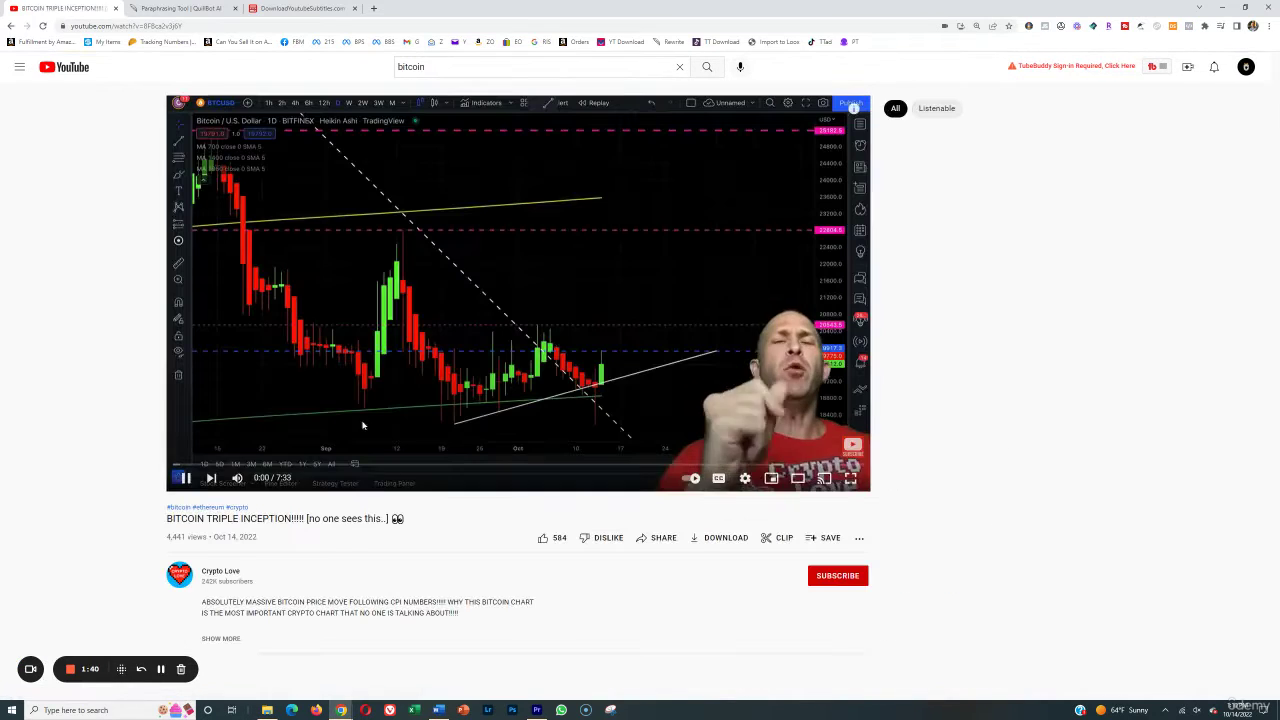
left_click(187, 479)
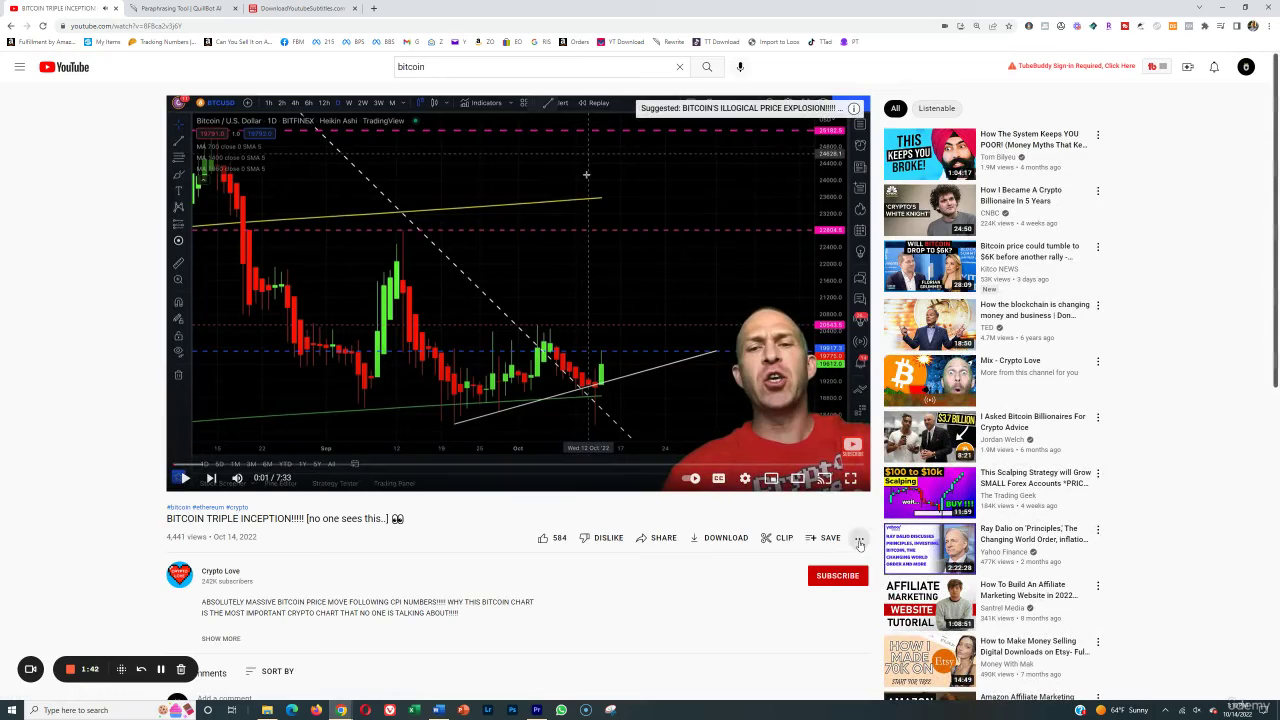
left_click(859, 539)
left_click(904, 584)
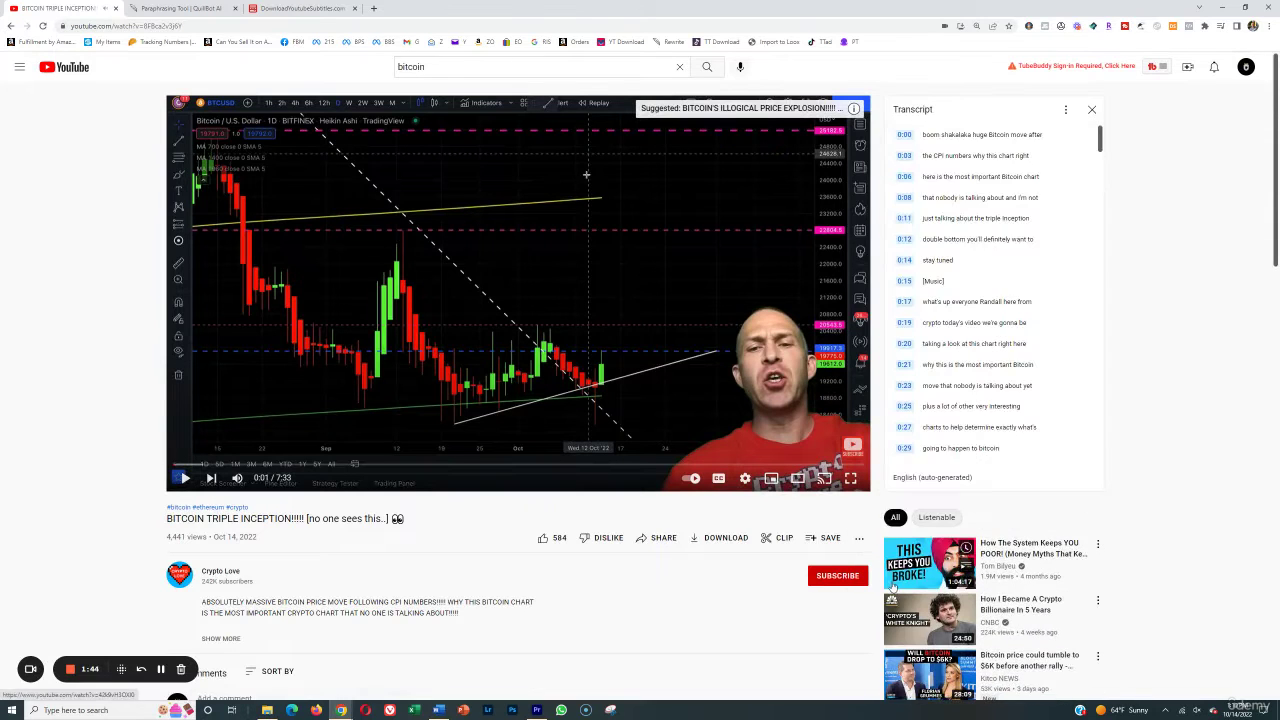
- Copy the video's web address and move to the DownloadYoutubeSubtitles tab
left_click_drag(920, 136, 1020, 399)
left_click(1086, 343)
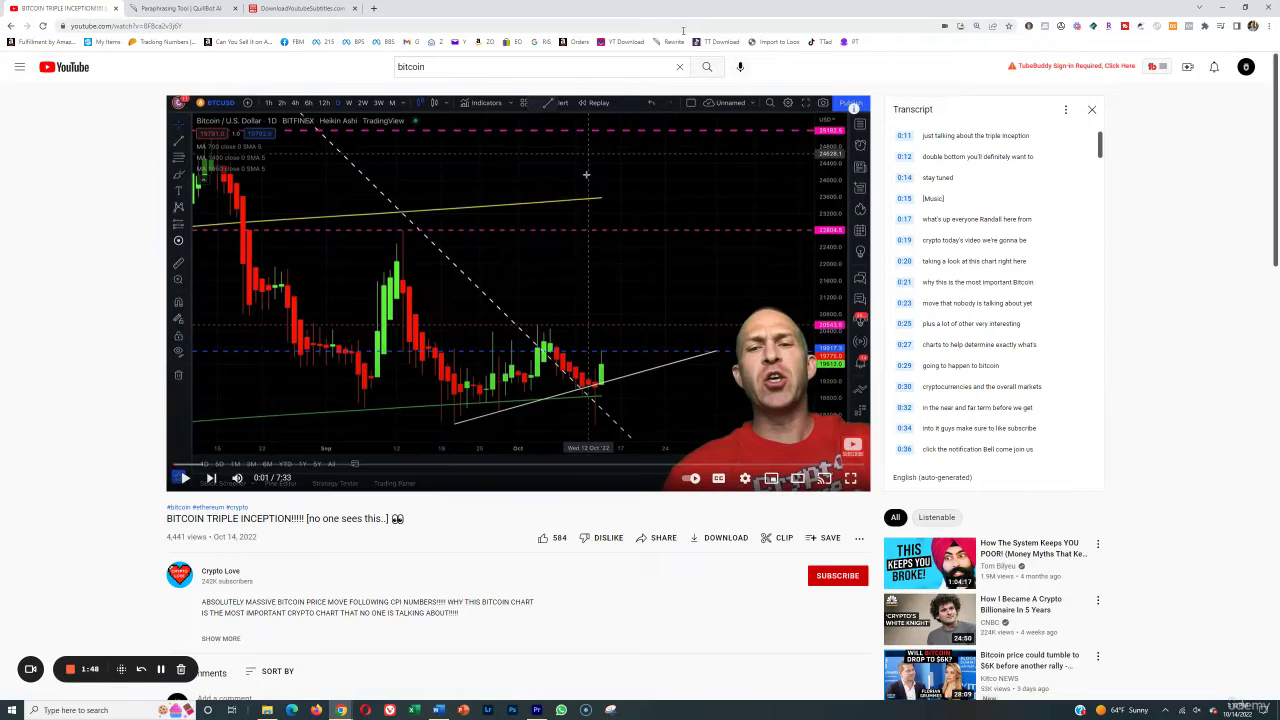
left_click(683, 24)
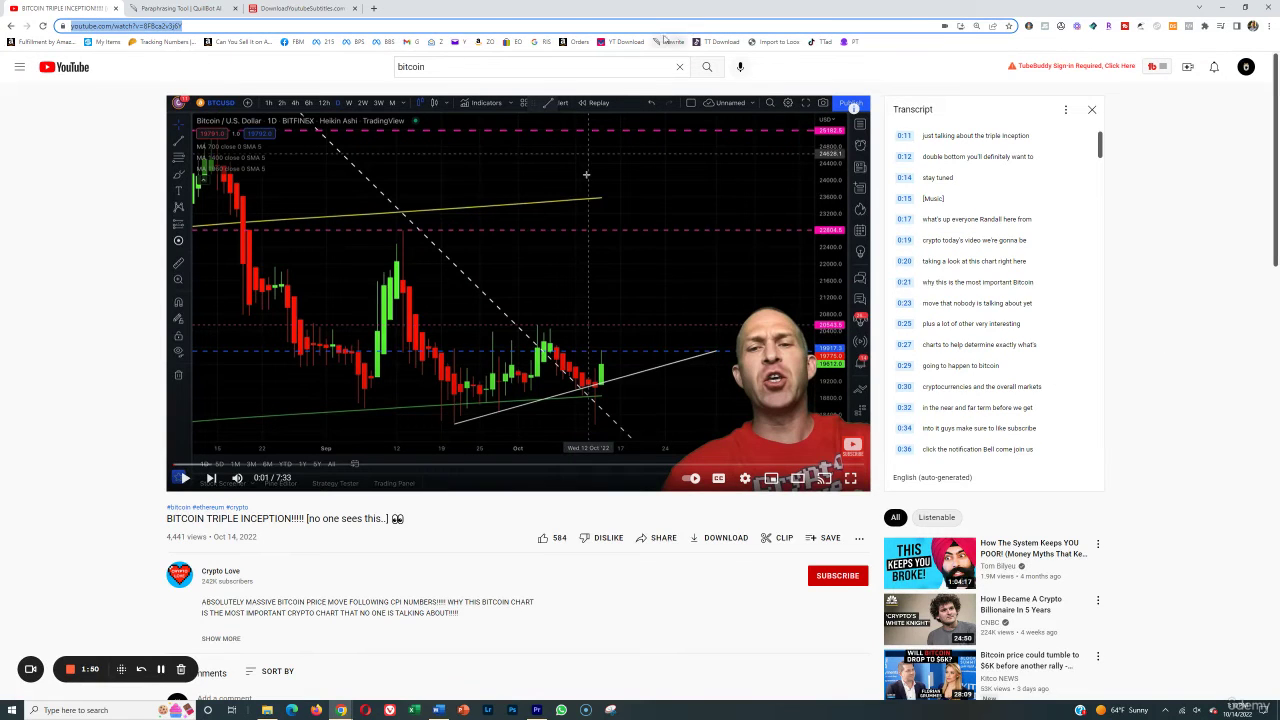
left_click(318, 8)
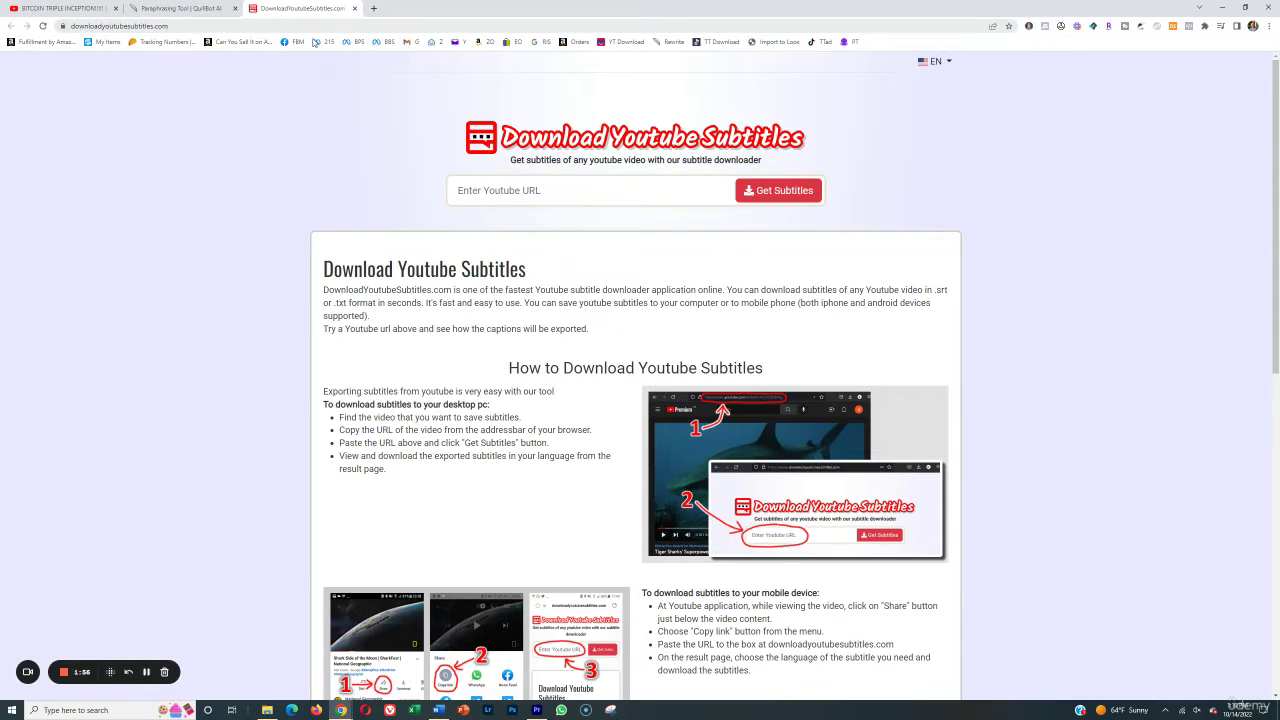
- Paste the video URL, download the English subtitles as TXT, and open the file in Notepad
left_click(485, 190)
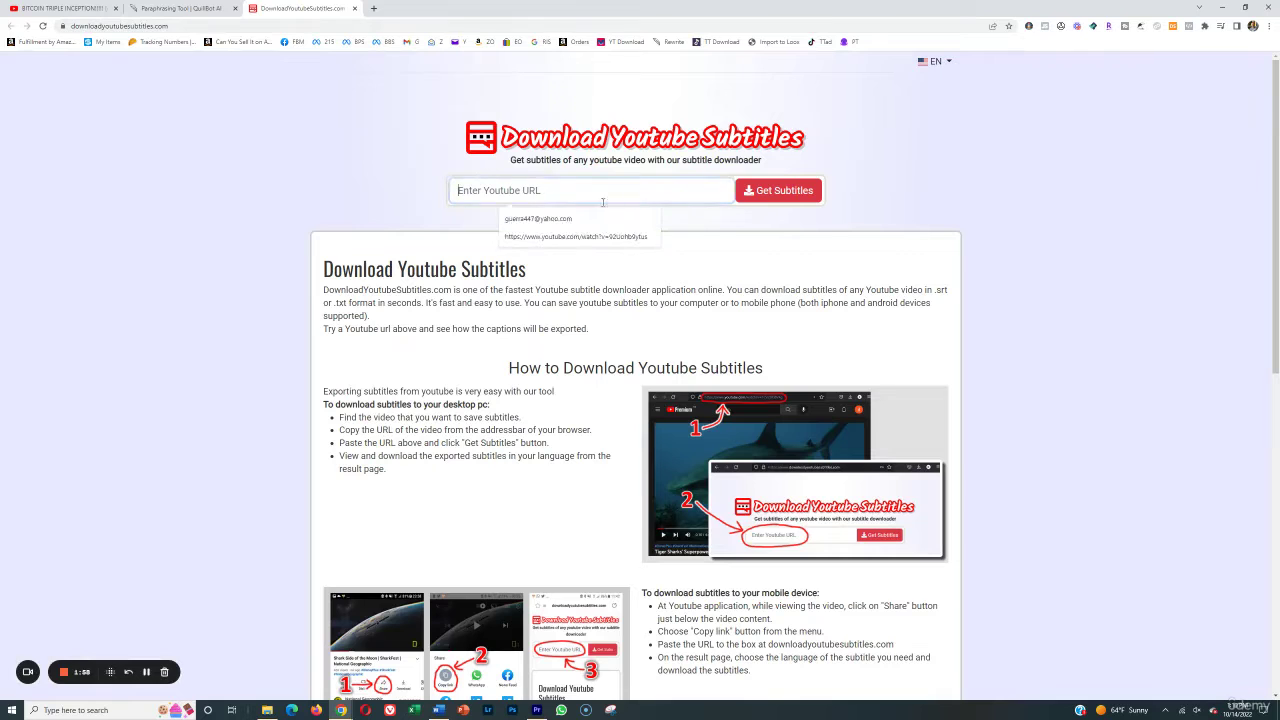
type("https://www.youtube.com/watch?v=8FBca2v3j6Y")
left_click(783, 195)
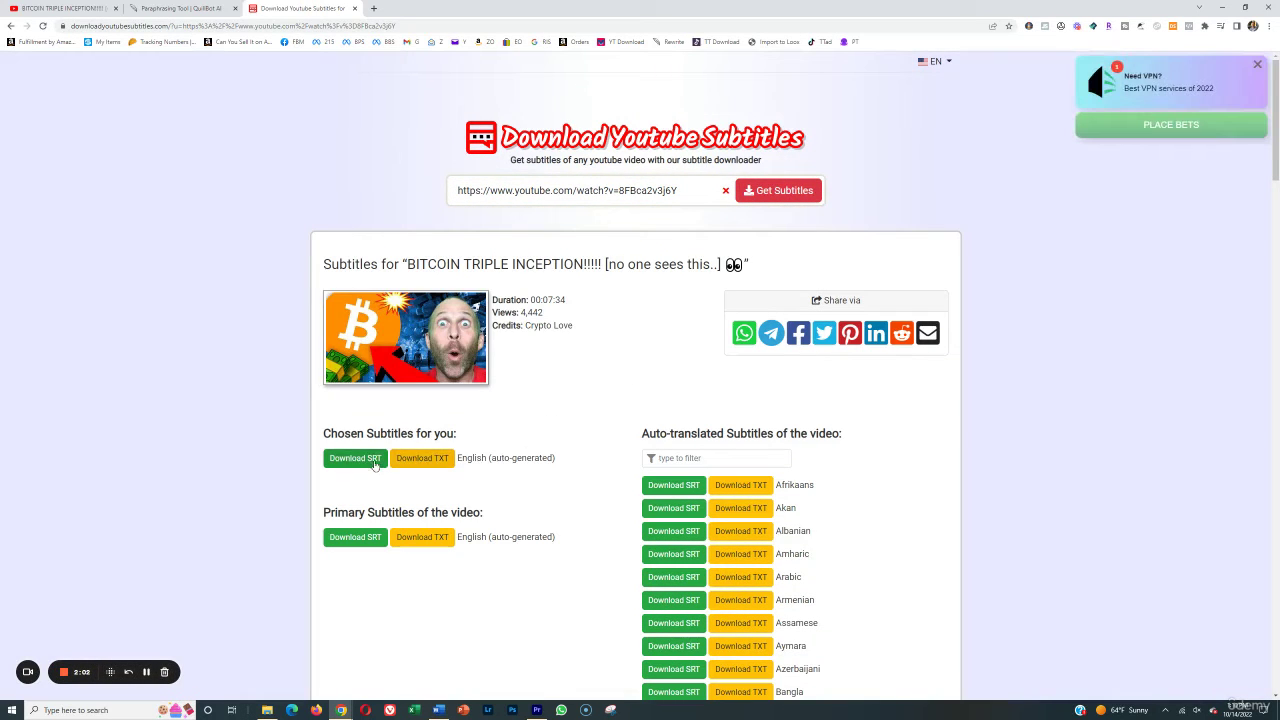
left_click(423, 457)
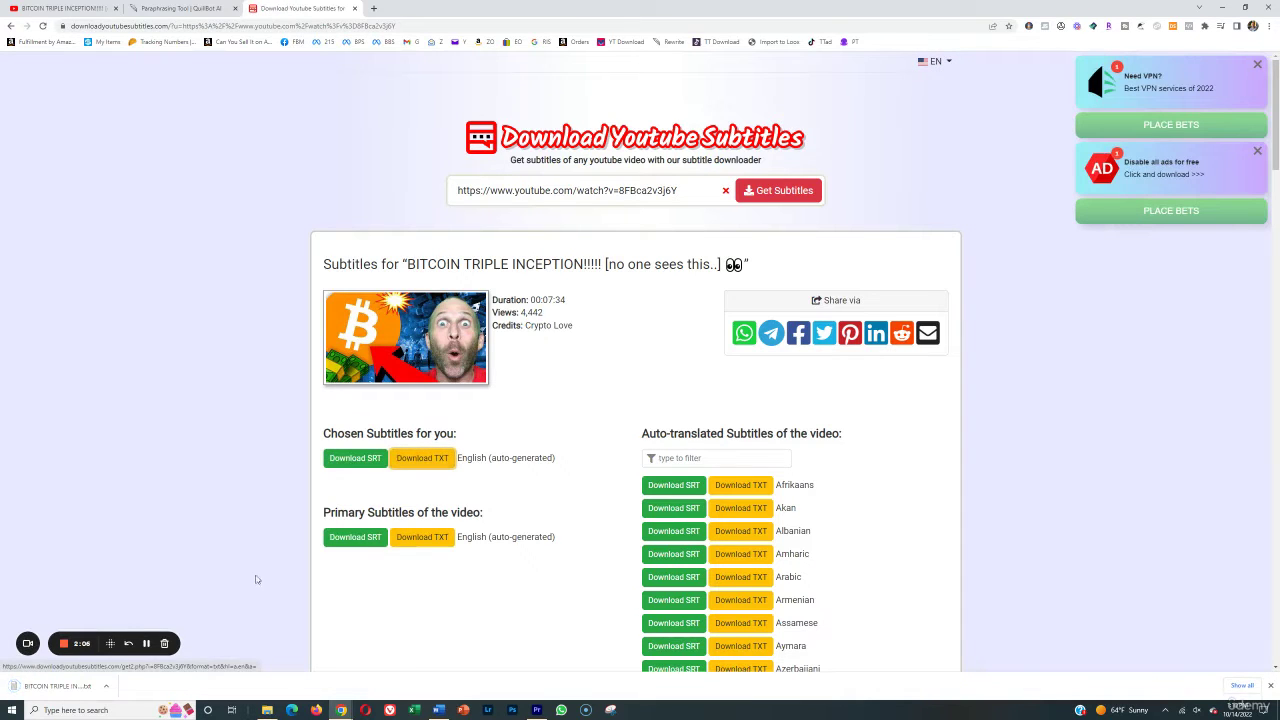
left_click(57, 686)
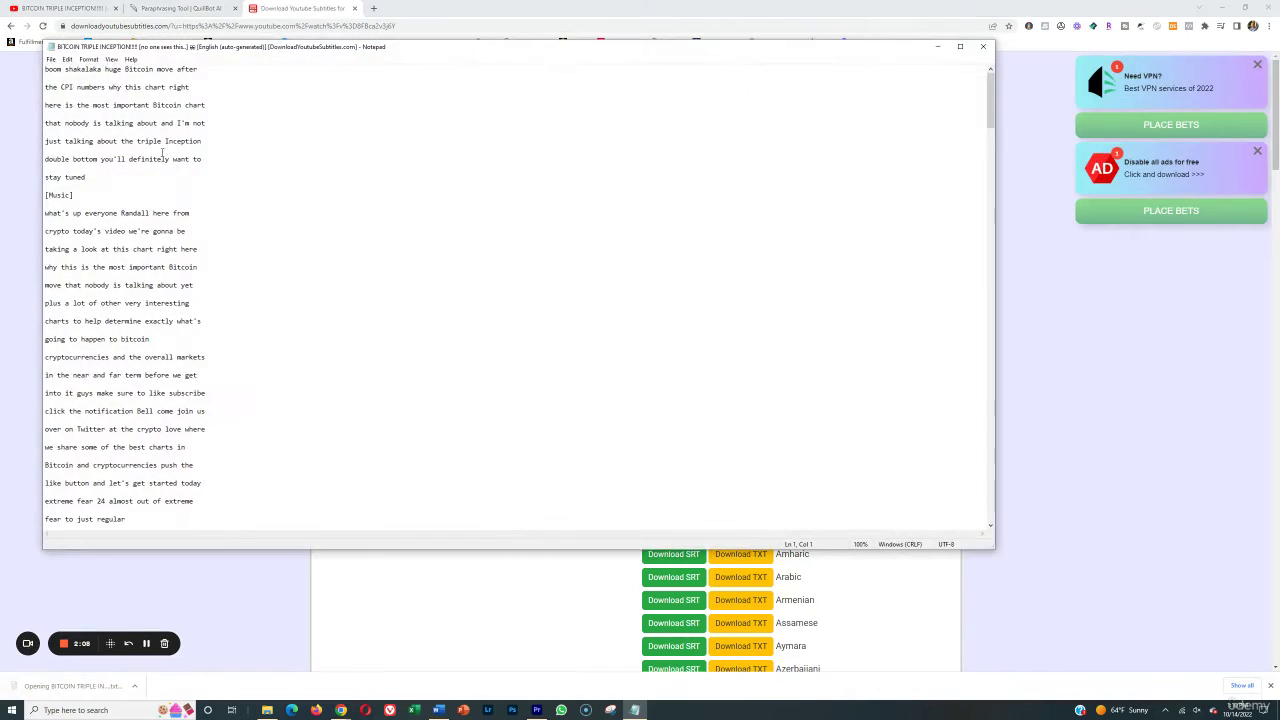
- Maximize Notepad and delete the [Music] line from the transcript
left_click(960, 46)
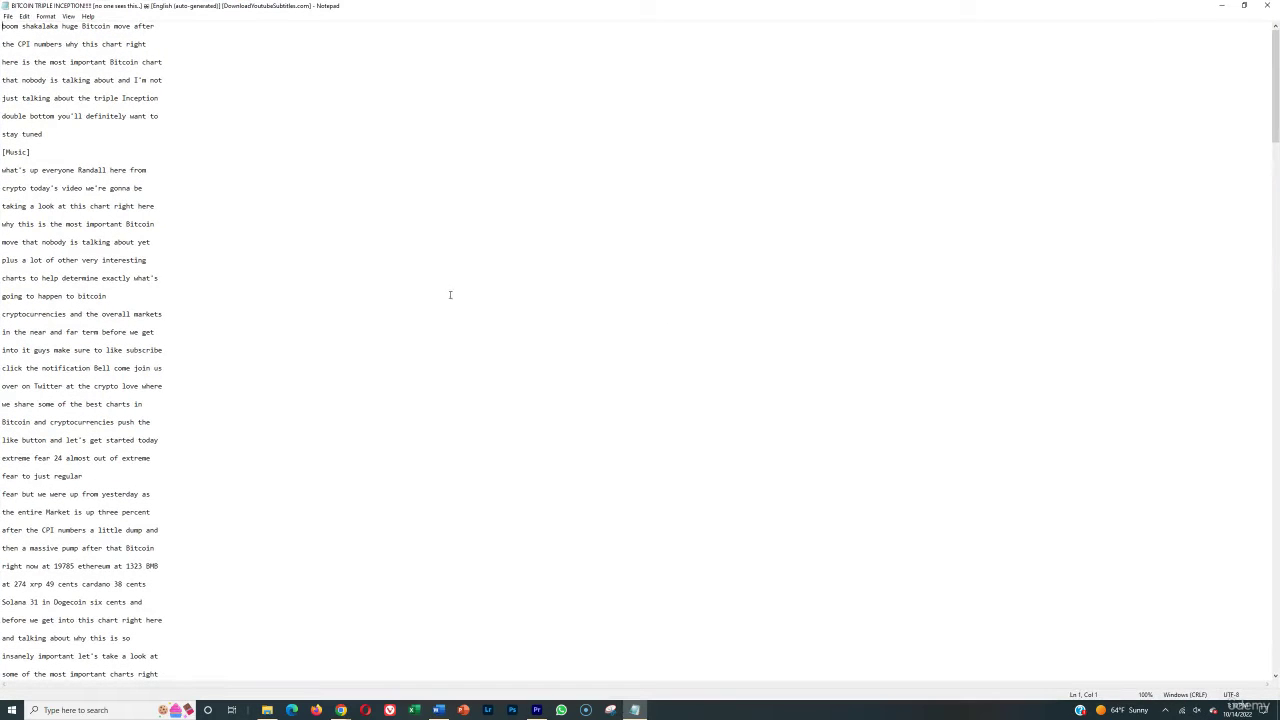
left_click_drag(81, 154, 2, 152)
key("BackSpace")
key("BackSpace")
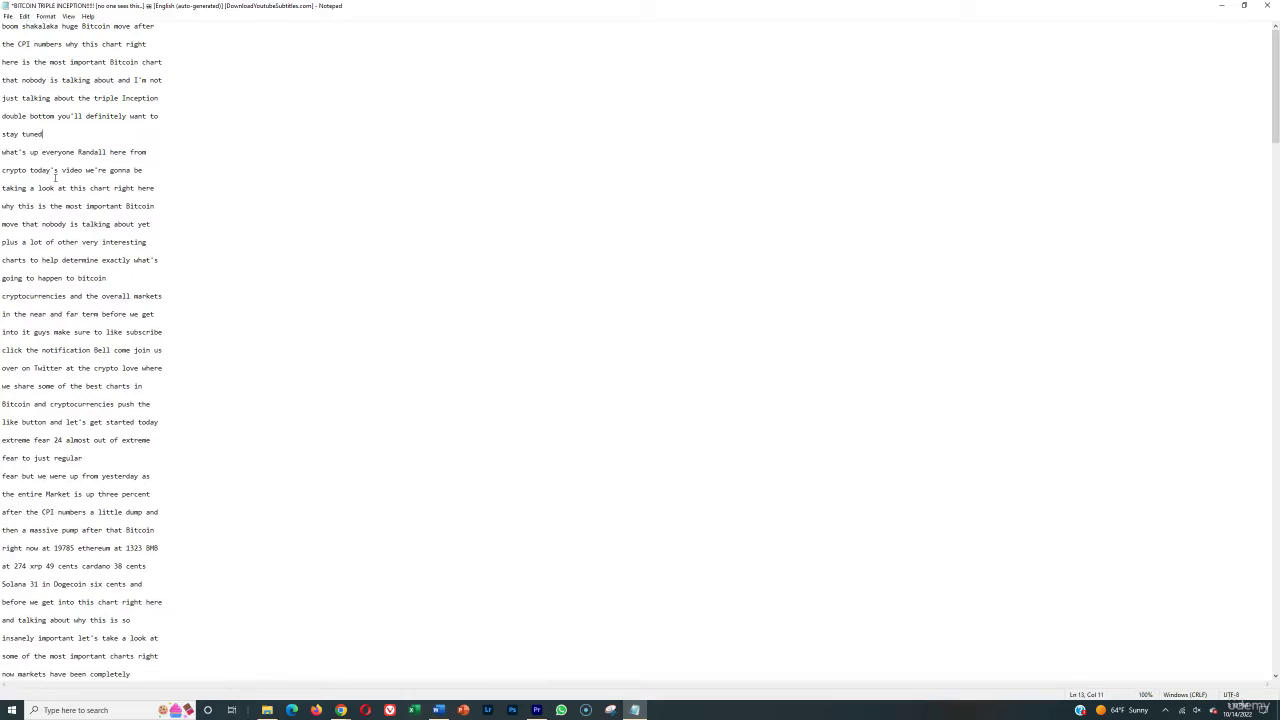
- Select the transcript text from the top and return to the browser window
scroll(101, 182, "down", 3)
scroll(121, 320, "up", 3)
left_click_drag(2, 26, 121, 715)
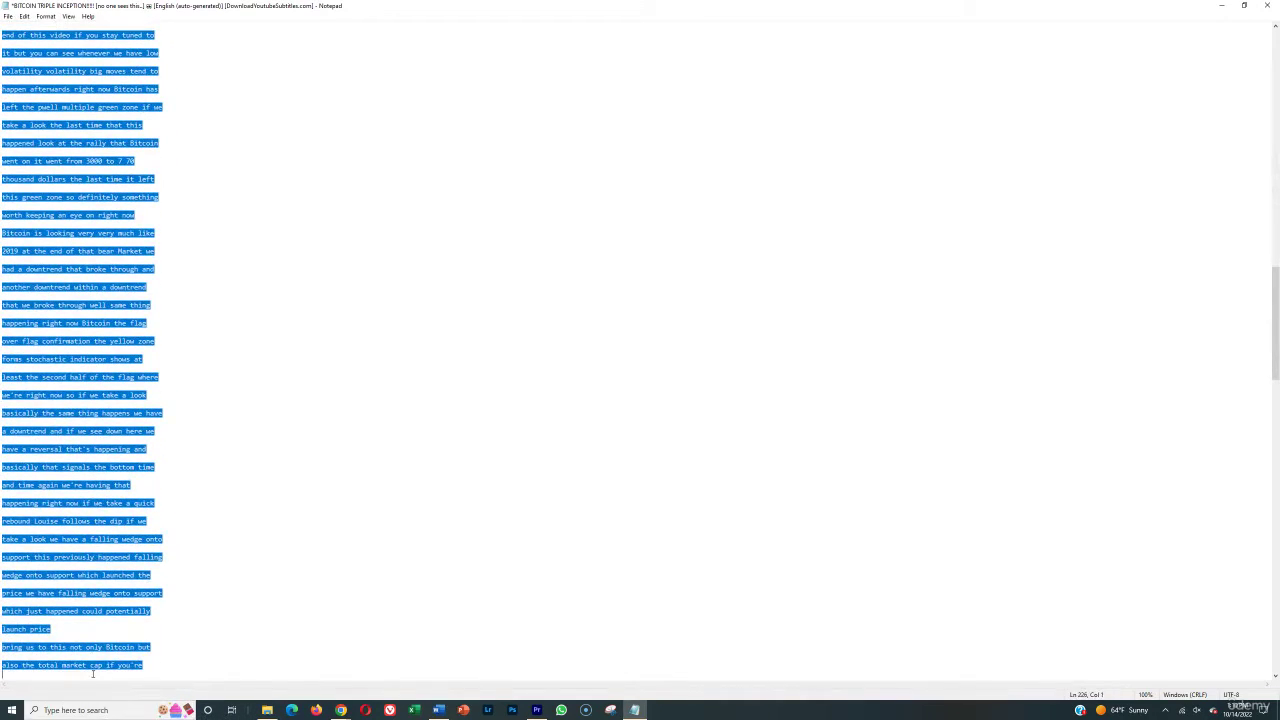
left_click(341, 710)
left_click(286, 664)
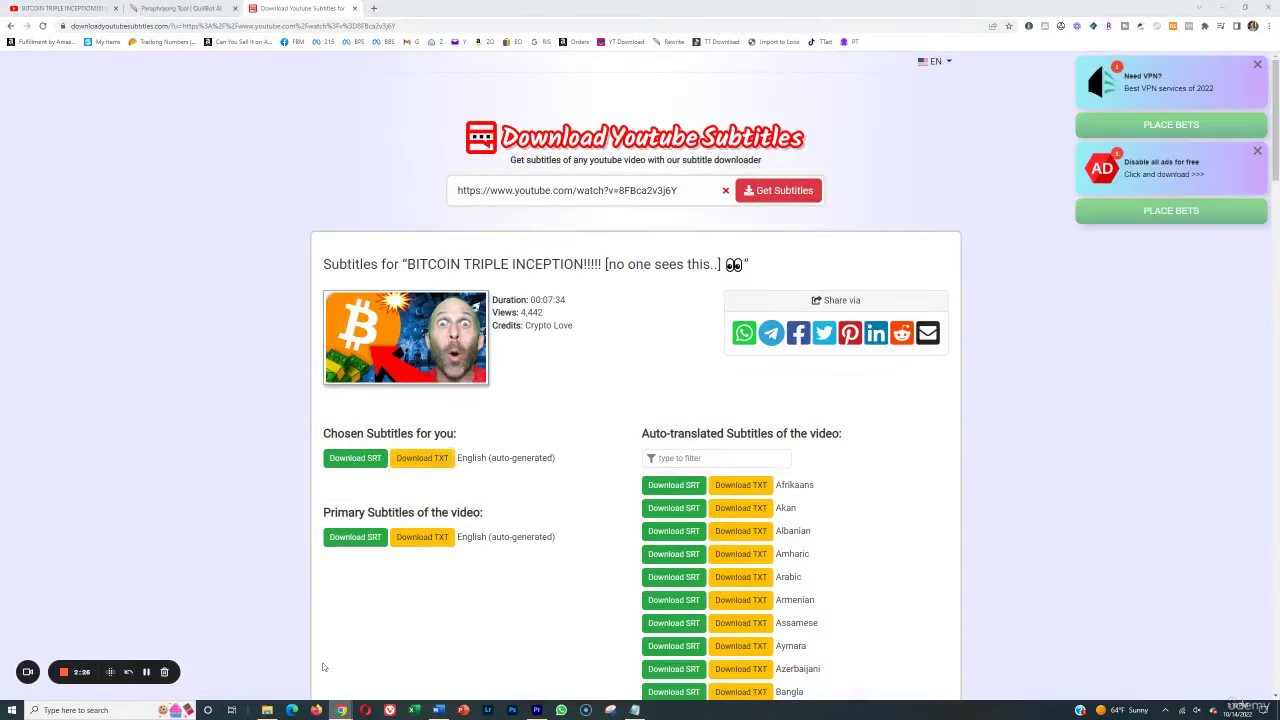
- Paste the 767-word transcript into QuillBot's Paraphraser input
left_click(235, 8)
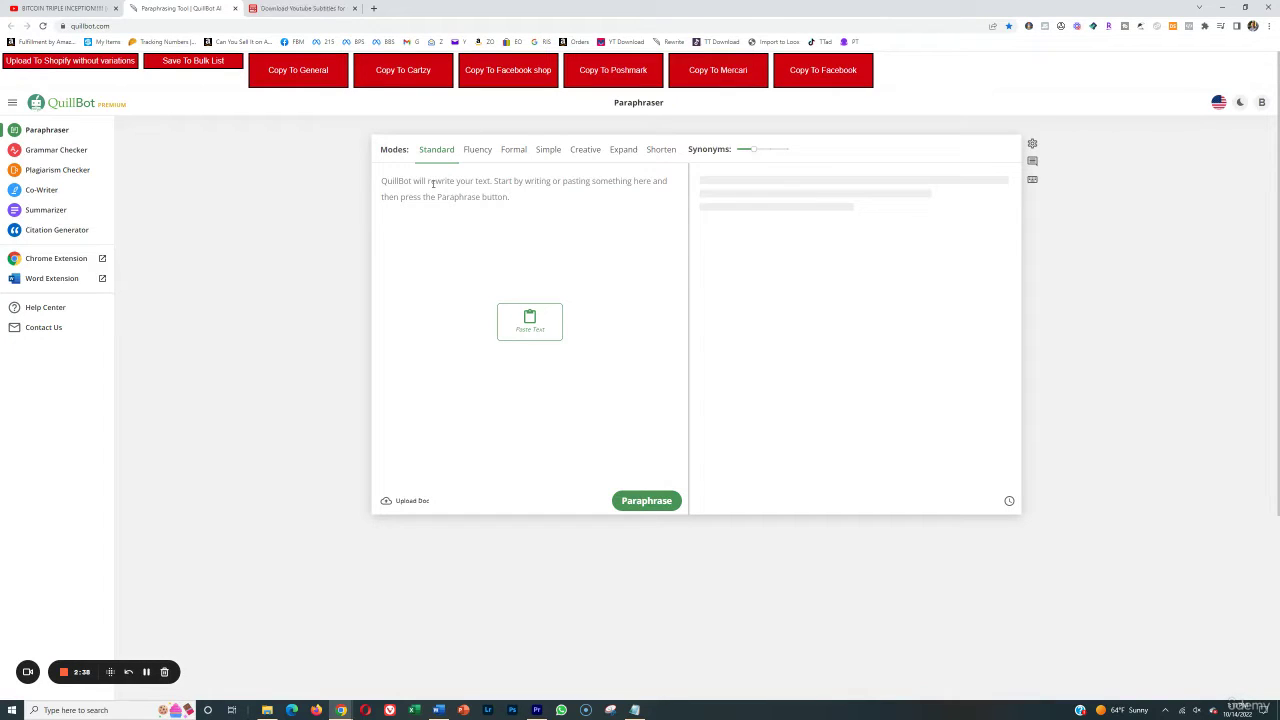
left_click(430, 183)
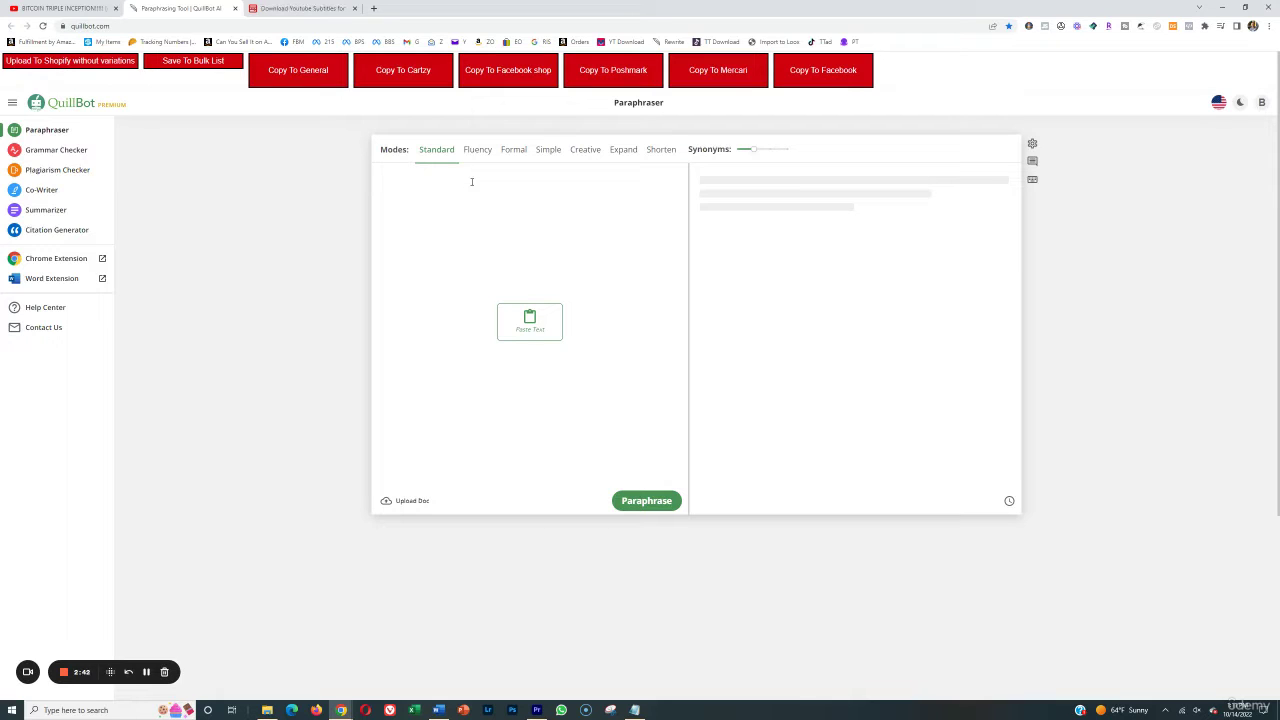
key("ctrl+v")
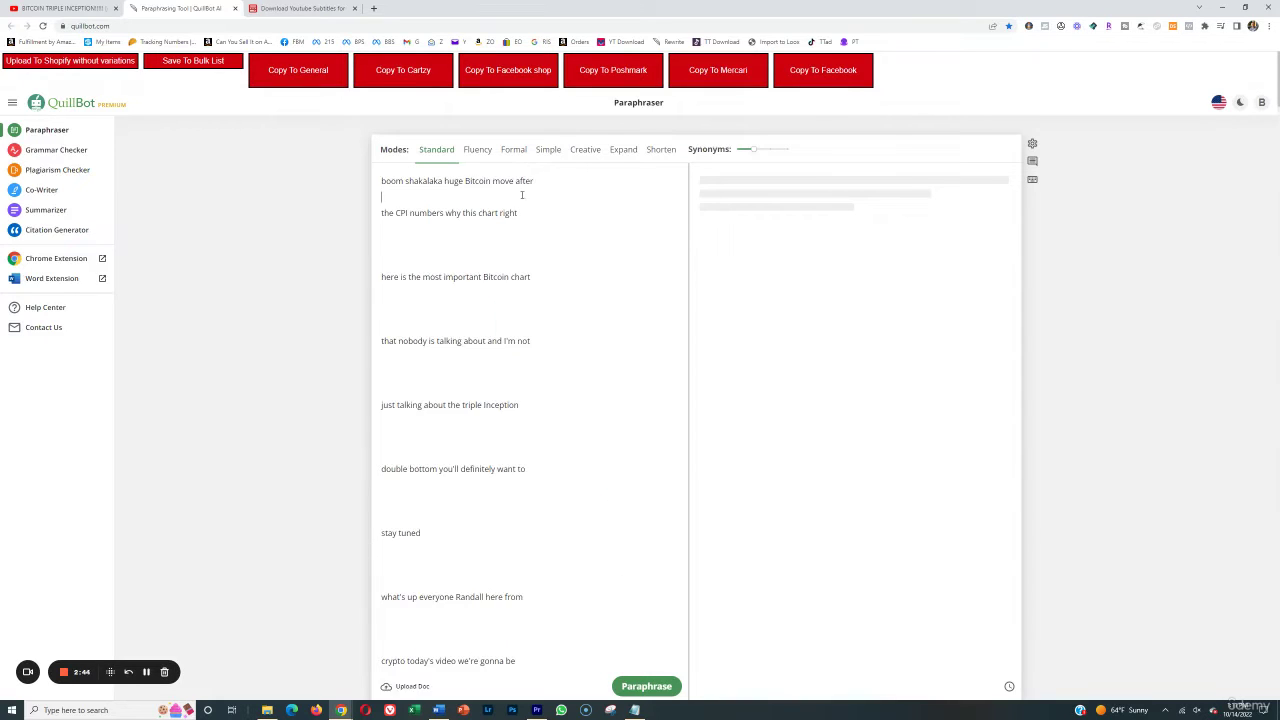
scroll(629, 469, "down", 3)
- Paraphrase the transcript in Standard mode and scroll through the rewritten output
left_click(648, 685)
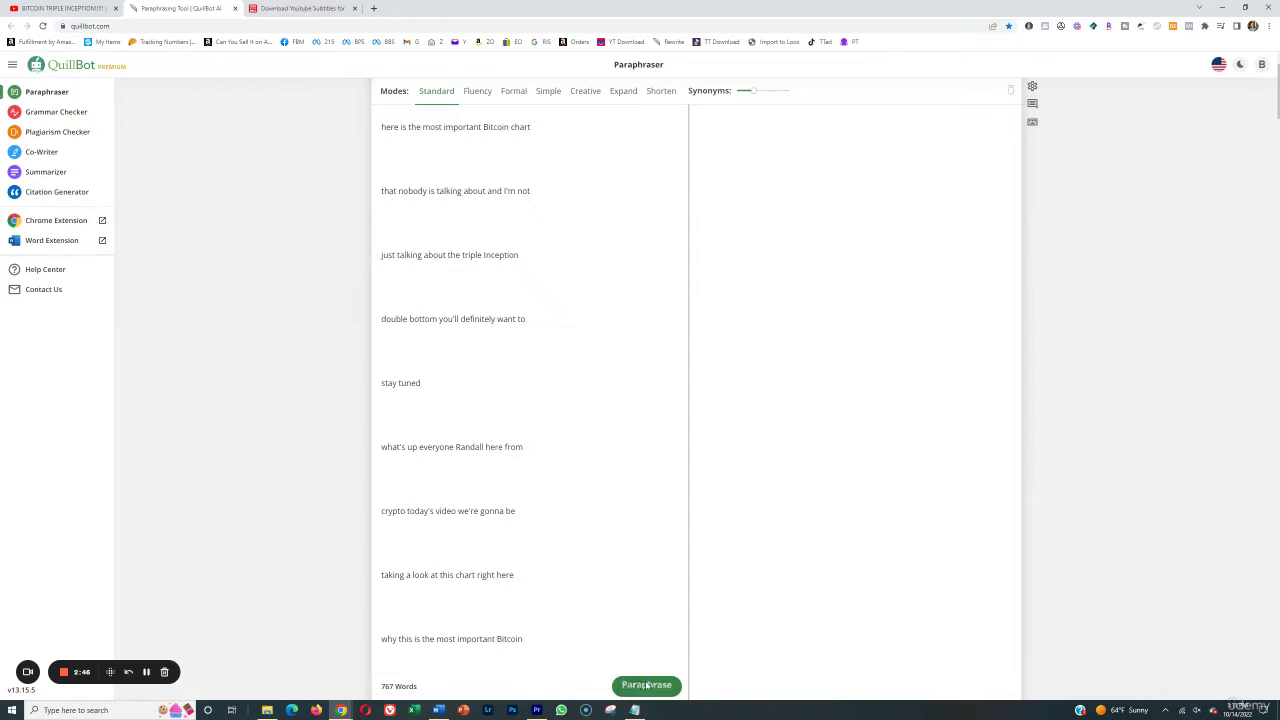
left_click(471, 595)
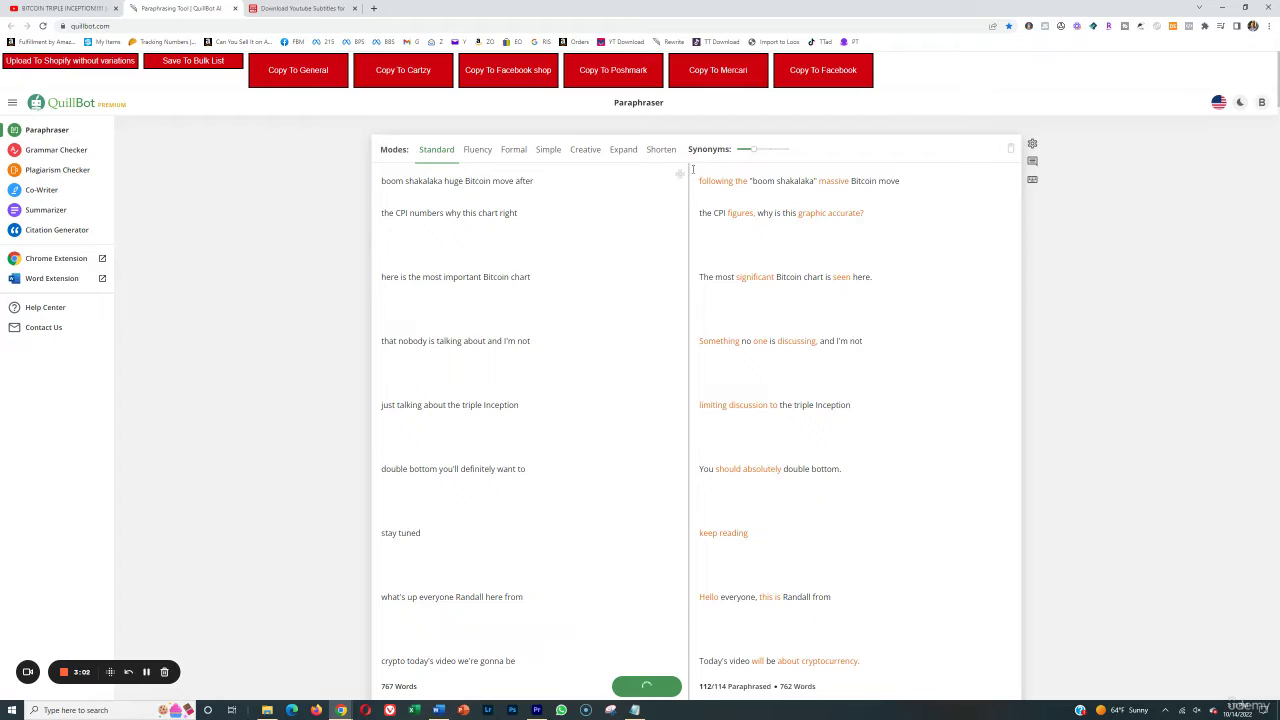
scroll(857, 447, "down", 2)
scroll(857, 447, "down", 2)
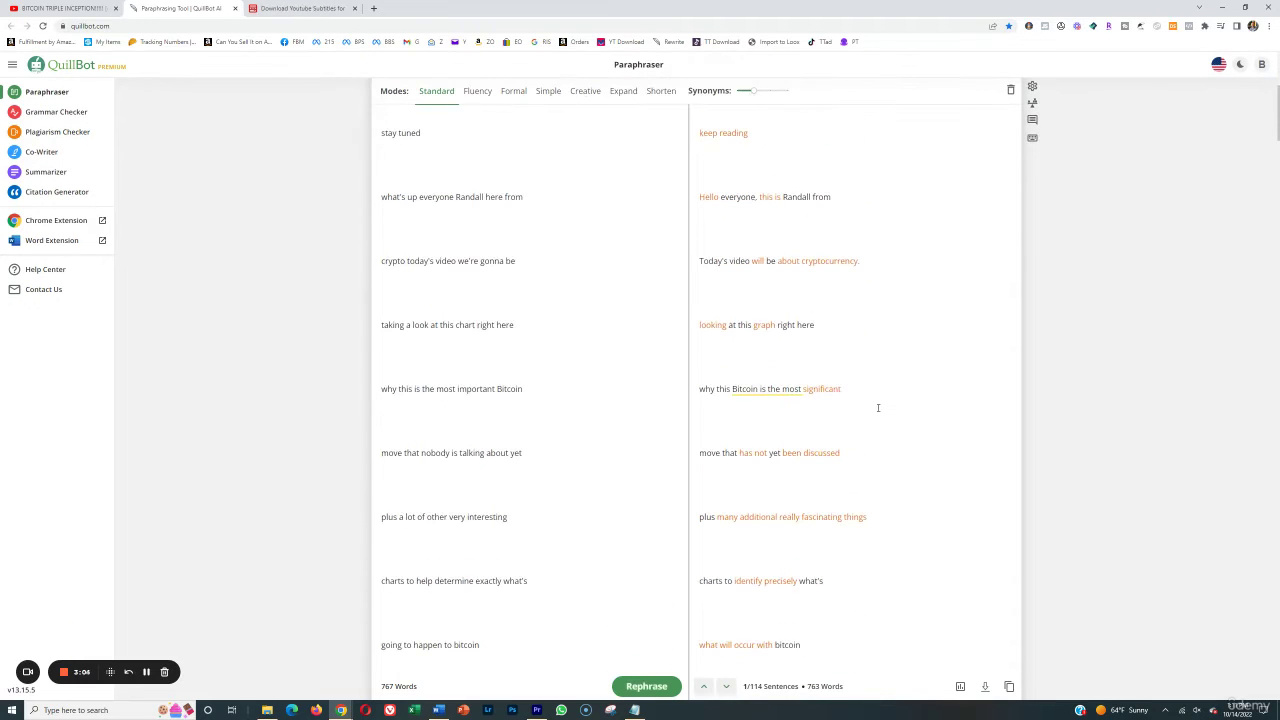
scroll(873, 408, "down", 1)
scroll(892, 394, "up", 5)
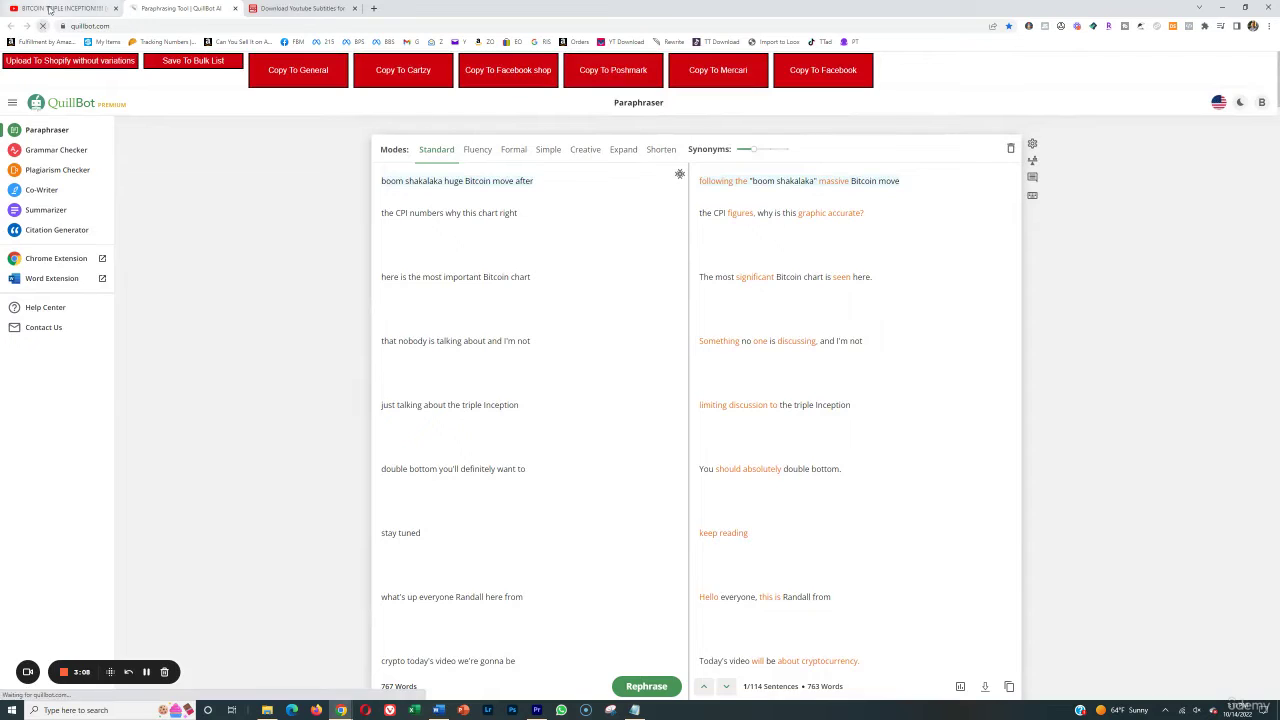
- Switch back to the YouTube video tab, then close it
left_click(100, 10)
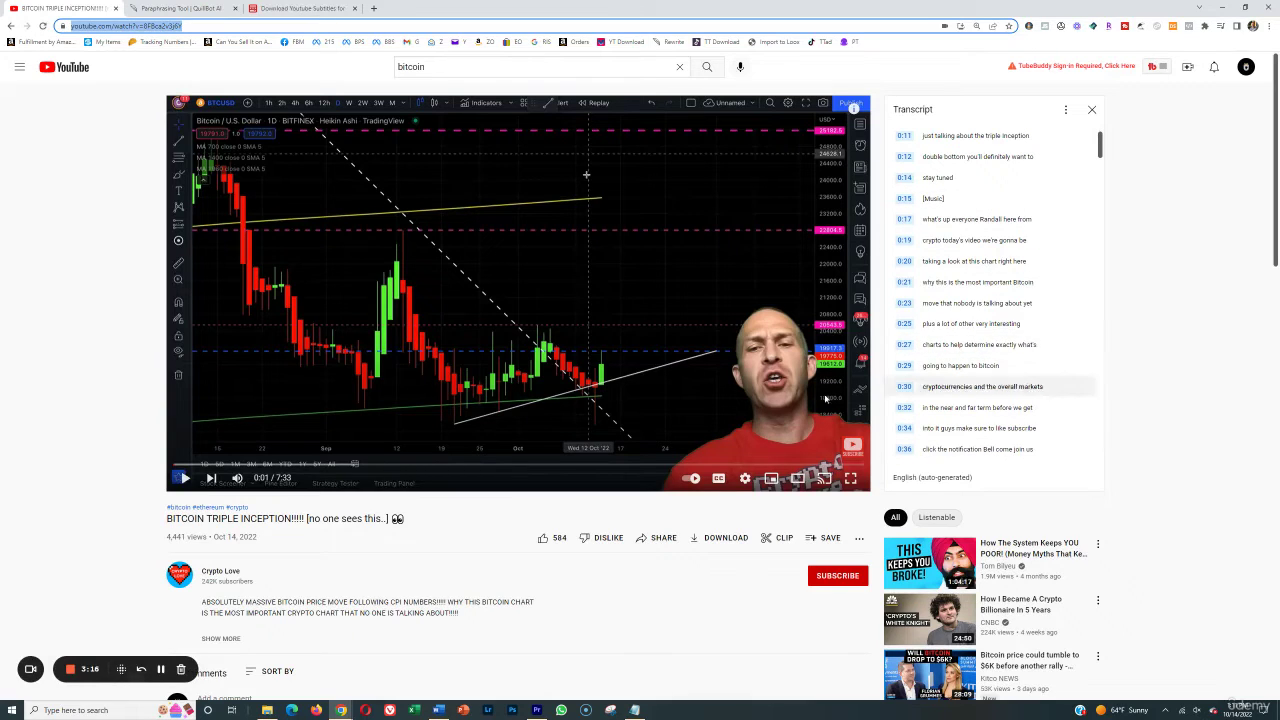
left_click(115, 8)
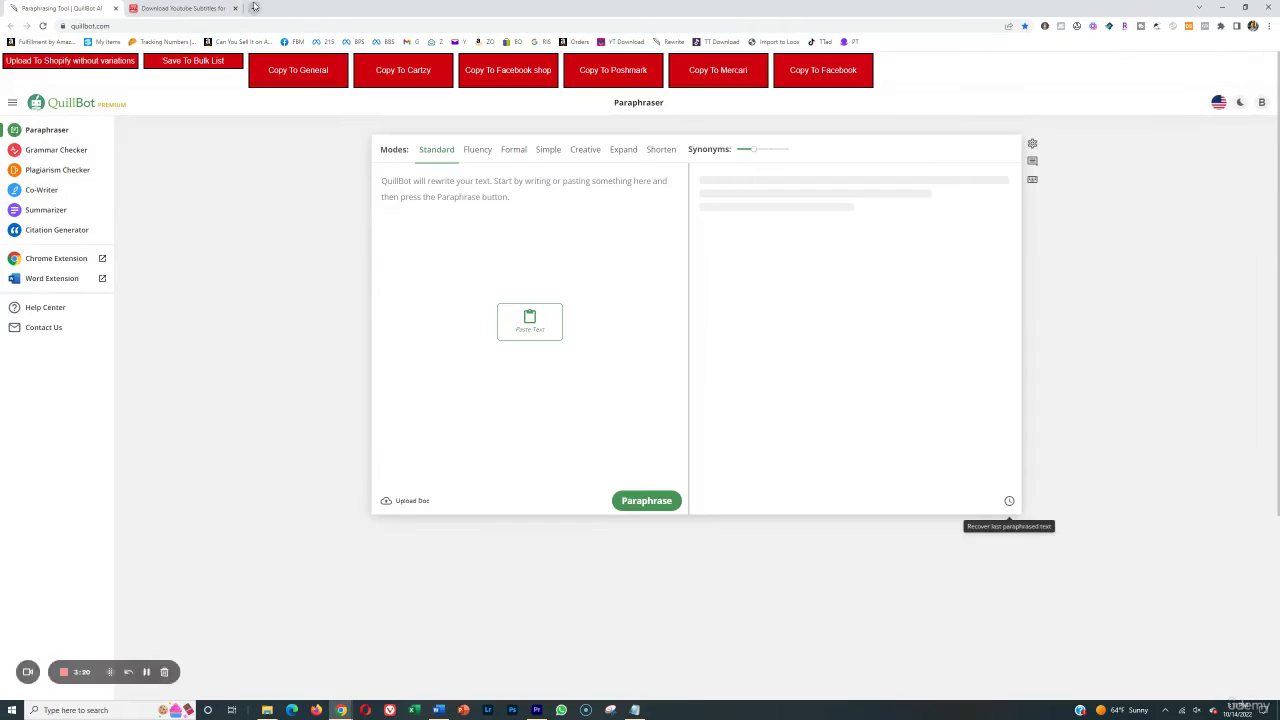
- Open a new browser tab showing the Google homepage
left_click(255, 8)
type("goo")
key("Return")
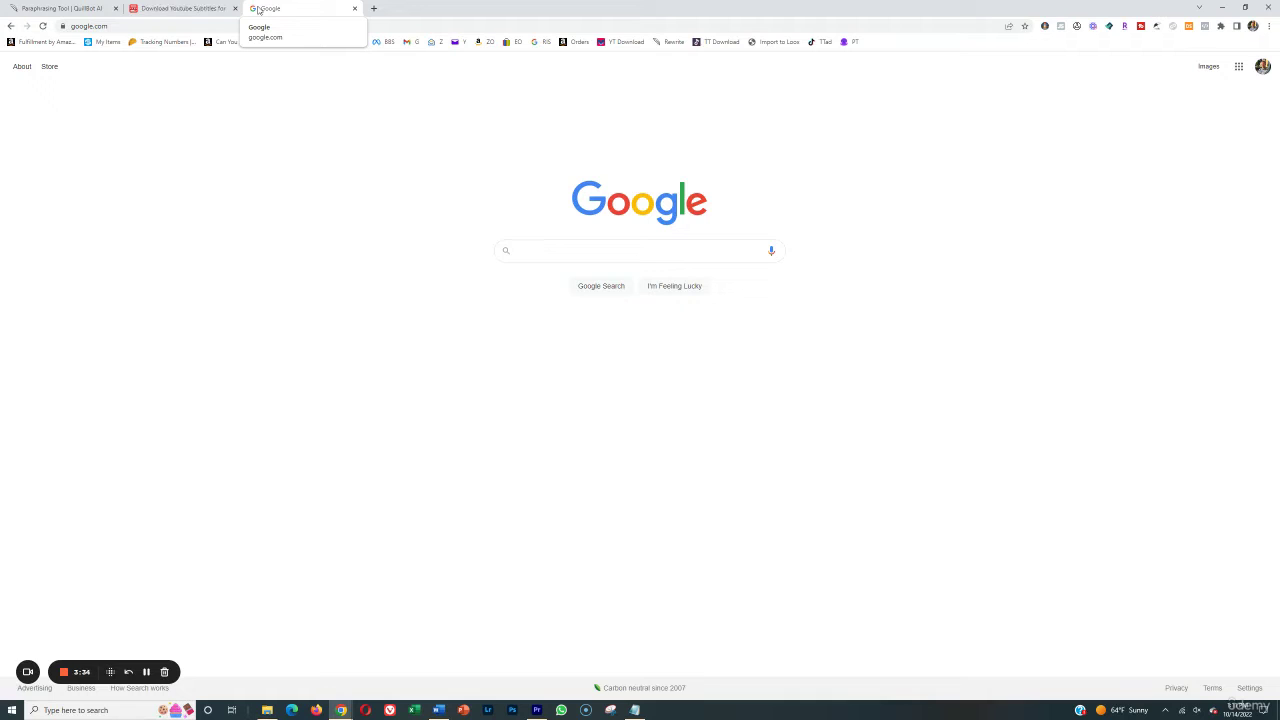
- Search Google for 'bitcoin explained for beginners' and scroll down to the Confused.com result
type("w")
key("BackSpace")
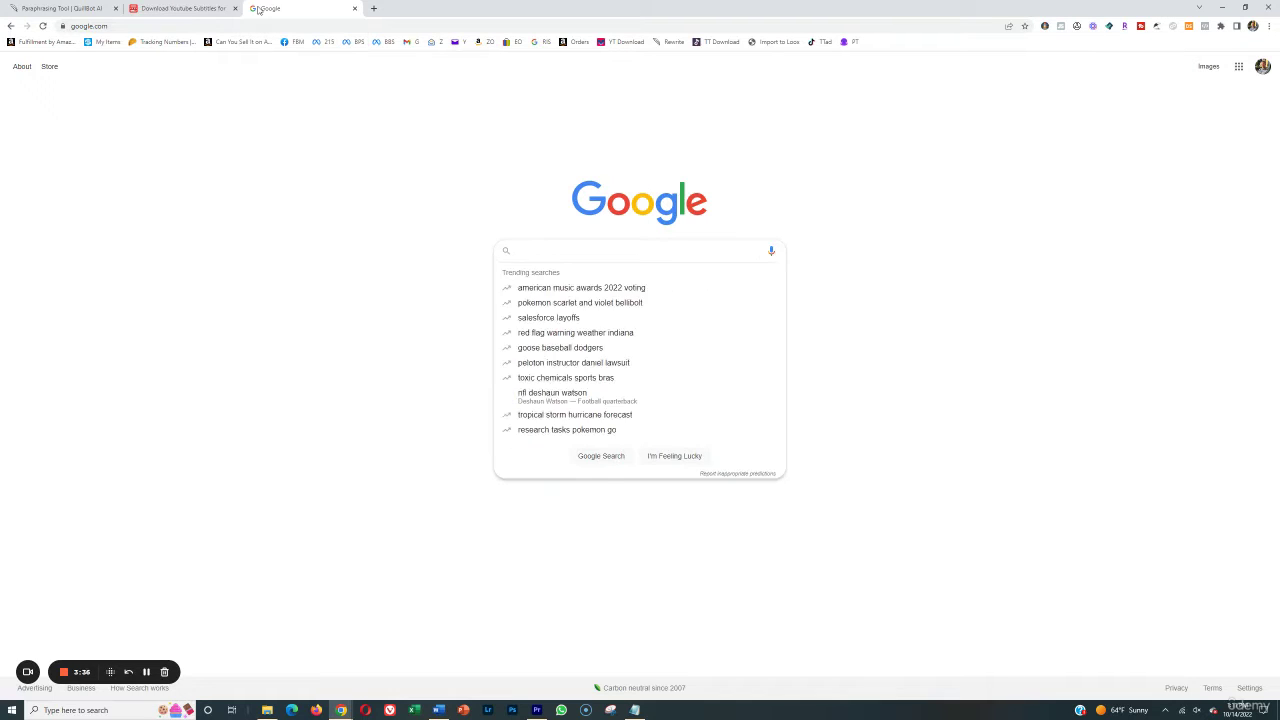
type("bitcoin ex")
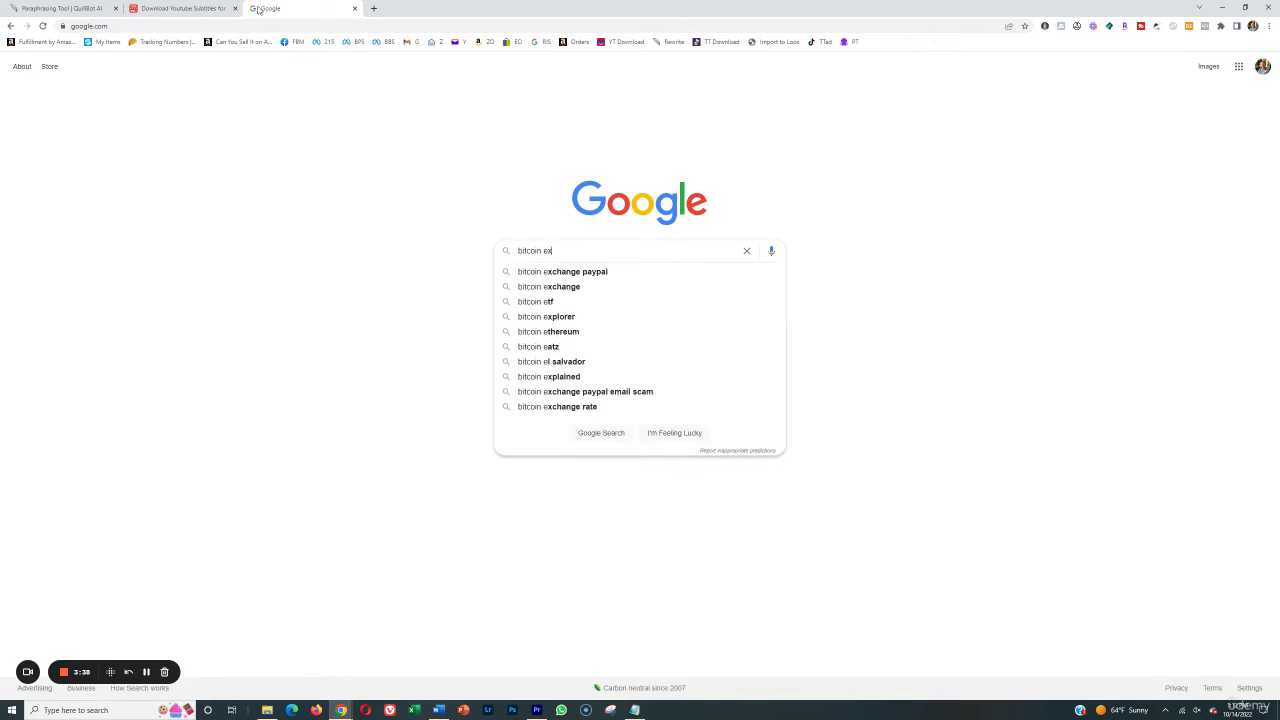
type("plained for beginners")
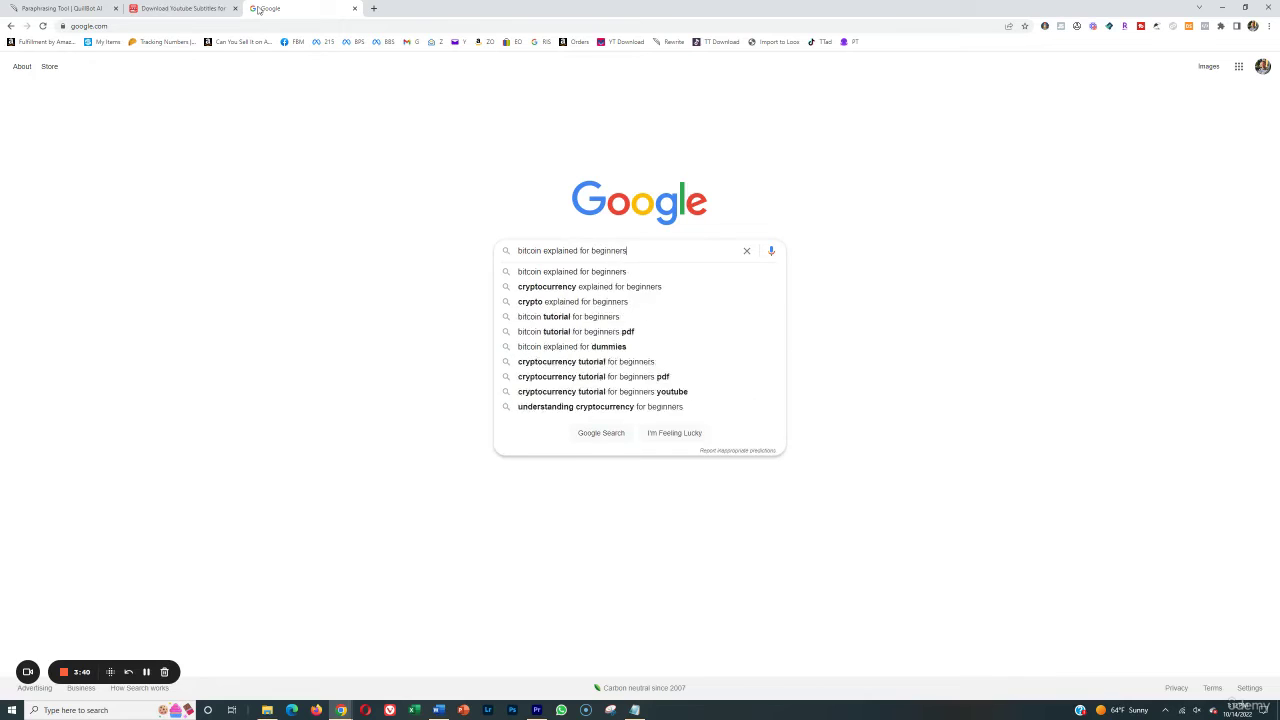
key("Return")
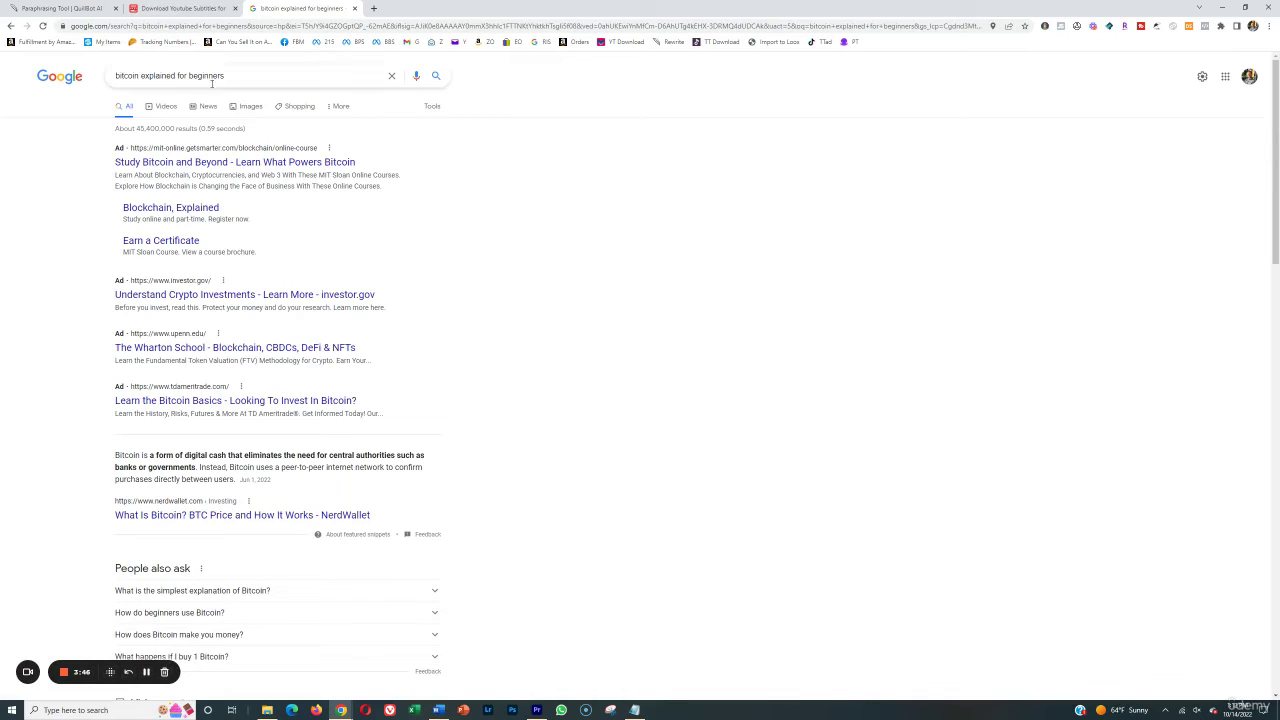
scroll(313, 289, "down", 4)
scroll(313, 289, "down", 3)
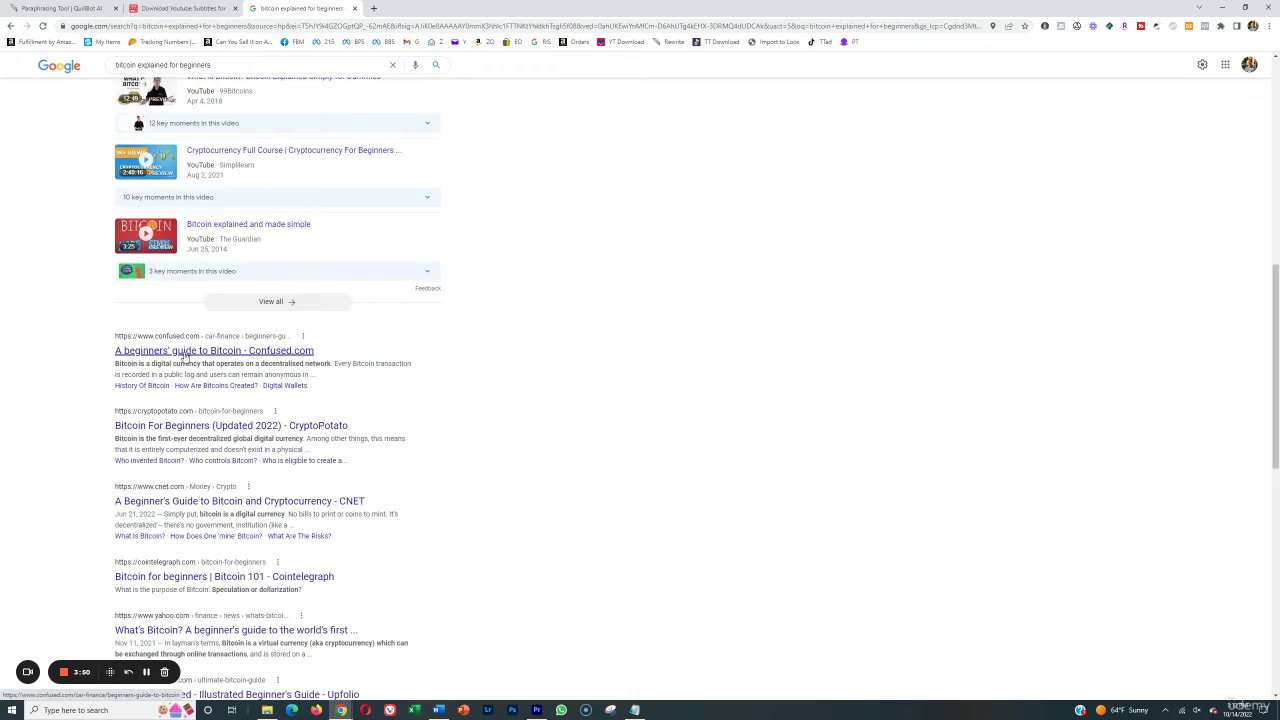
- Open Confused.com's beginners' guide to Bitcoin and accept all cookies
left_click(184, 352)
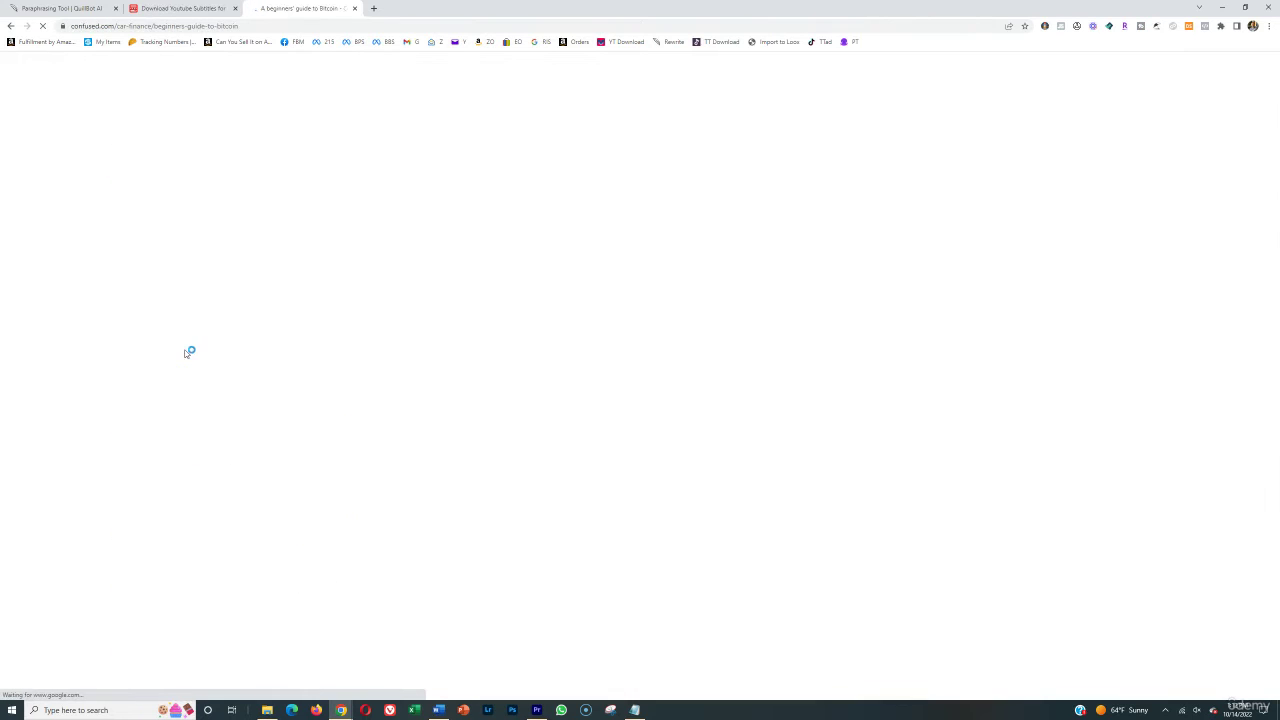
scroll(211, 346, "down", 3)
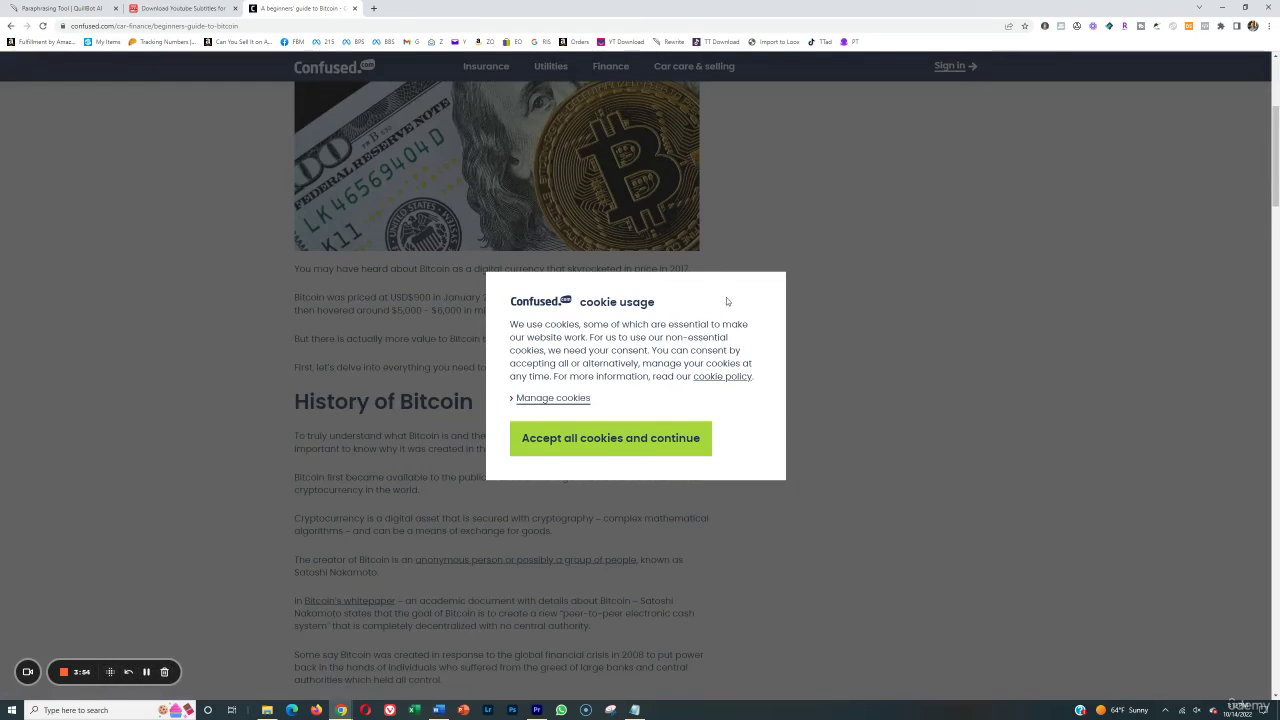
left_click(582, 440)
scroll(333, 247, "down", 3)
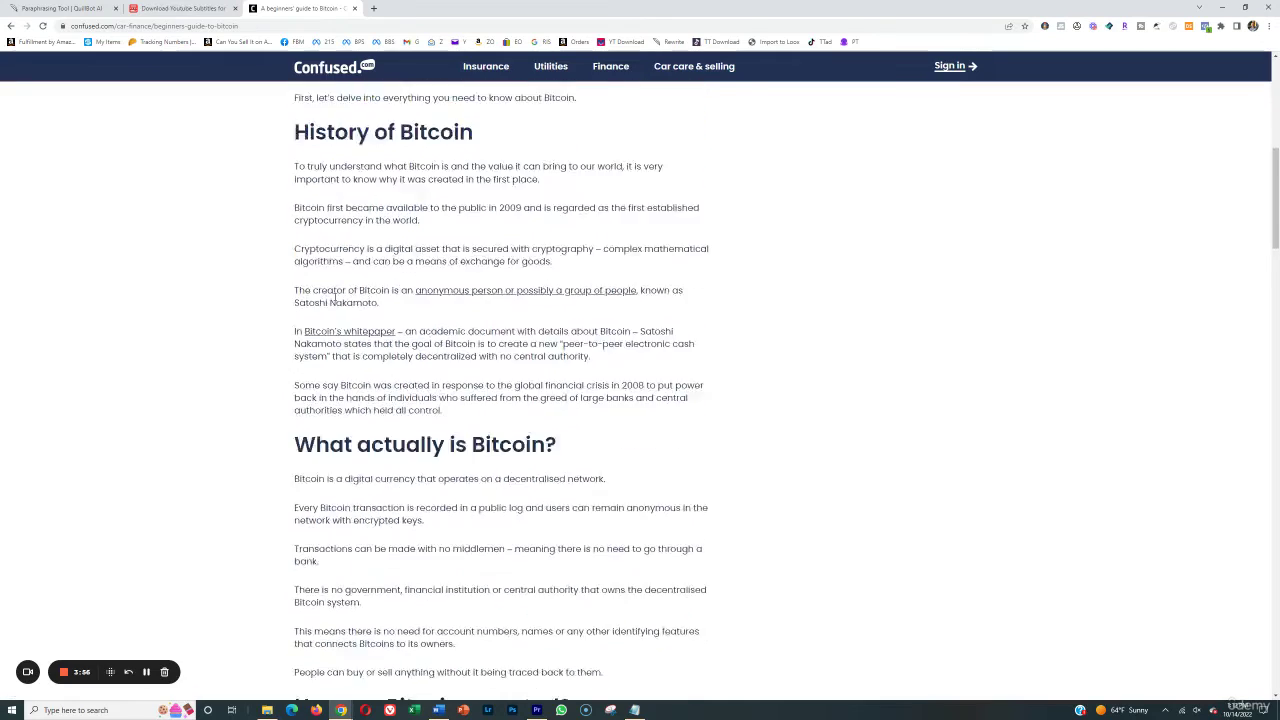
scroll(333, 247, "up", 1)
left_click_drag(292, 200, 506, 486)
left_click(387, 452)
- Select the History of Bitcoin paragraphs and switch to the subtitles download tab
scroll(387, 452, "down", 4)
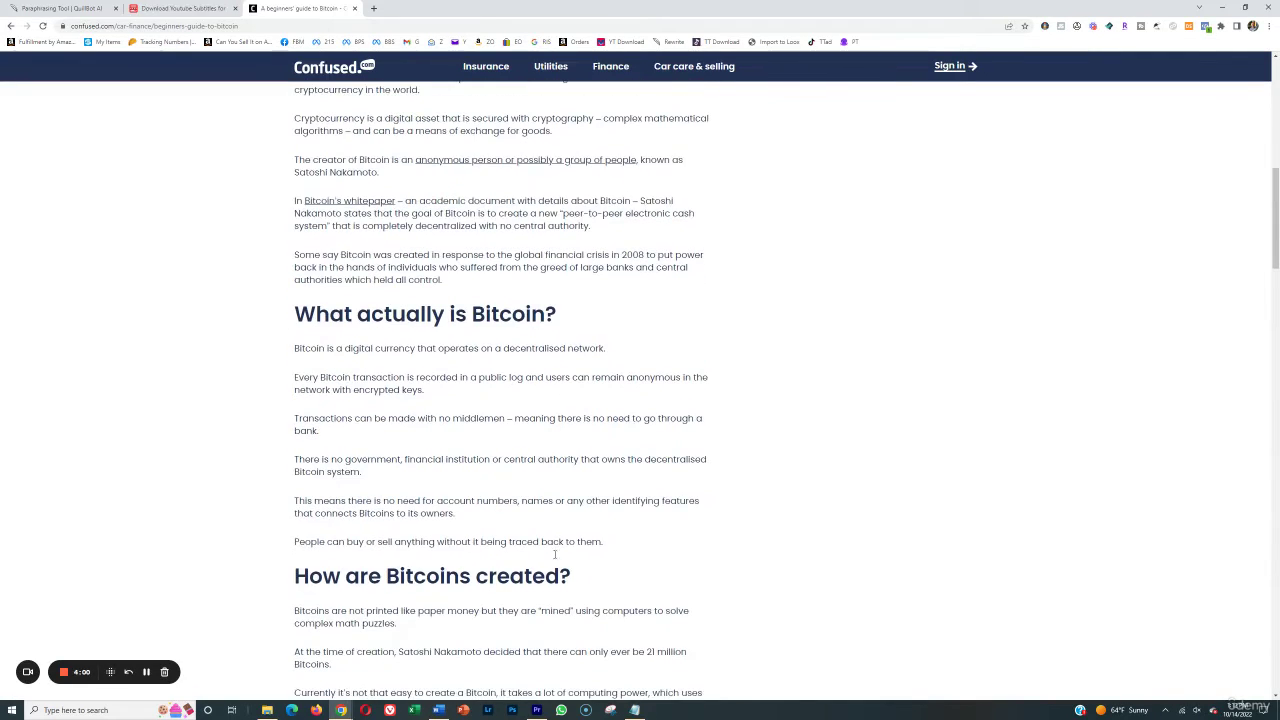
scroll(558, 467, "down", 10)
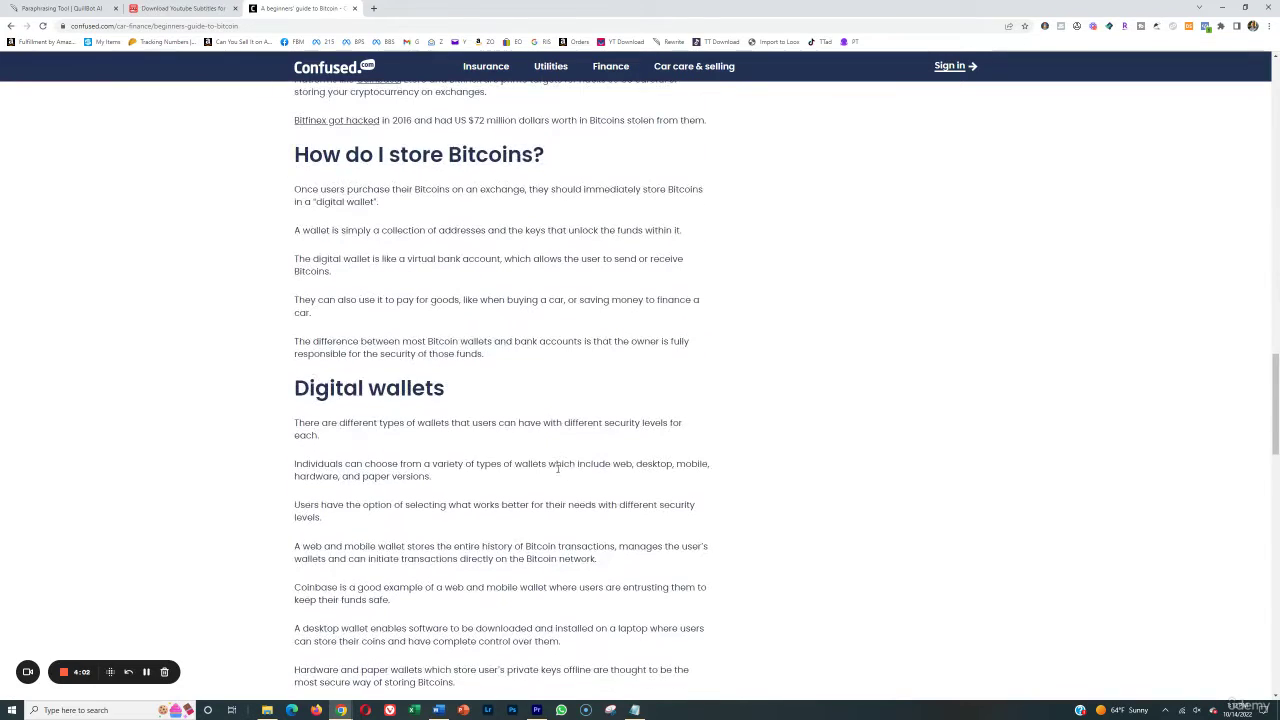
scroll(630, 525, "down", 3)
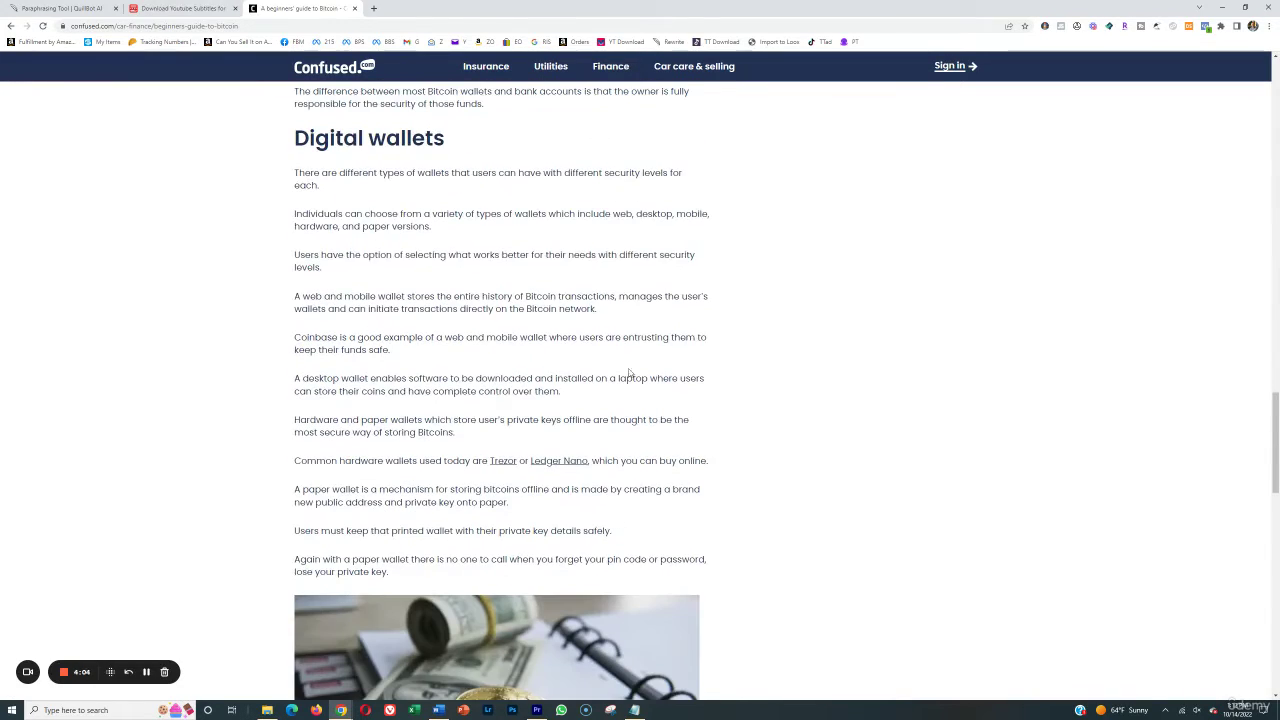
scroll(579, 514, "up", 3)
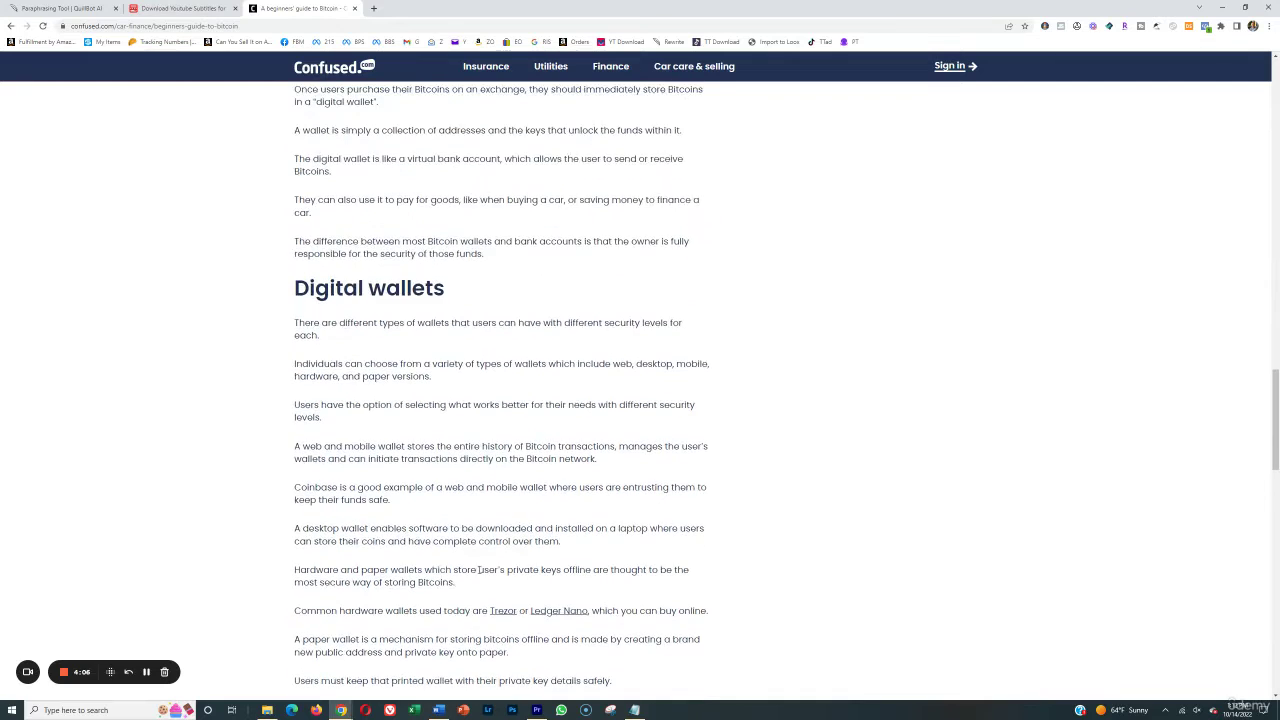
scroll(477, 556, "down", 2)
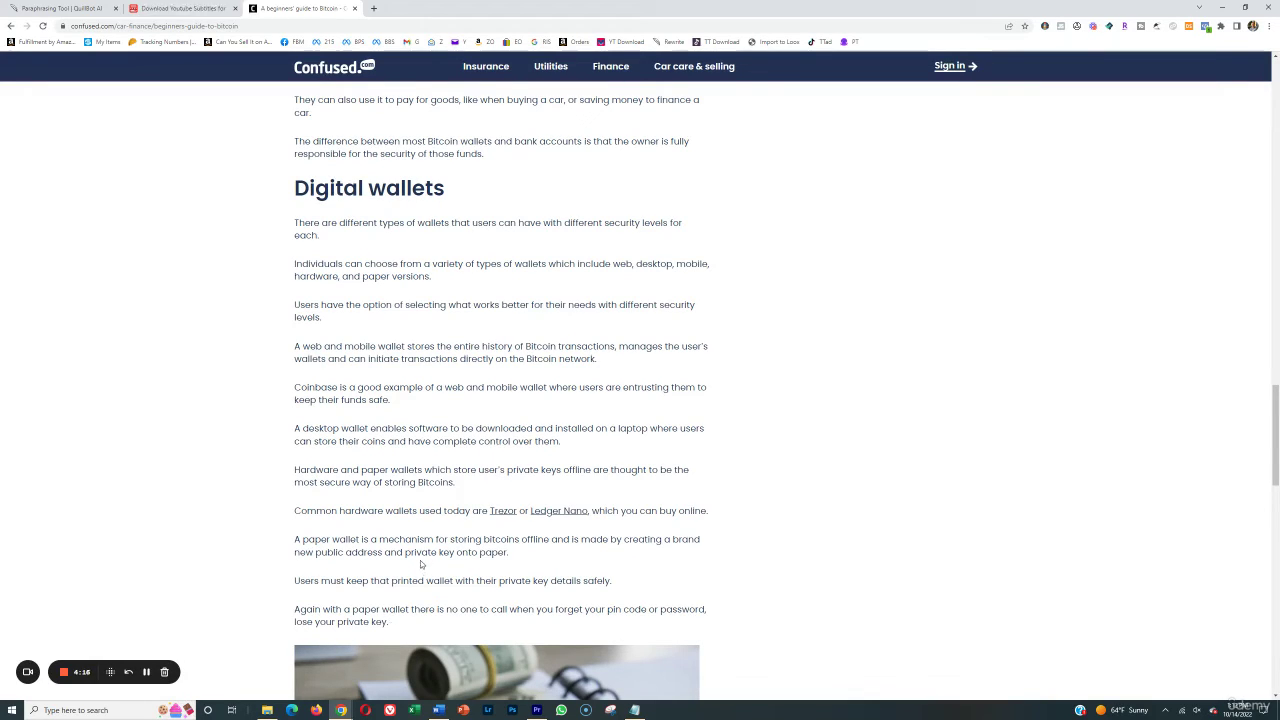
scroll(450, 520, "down", 10)
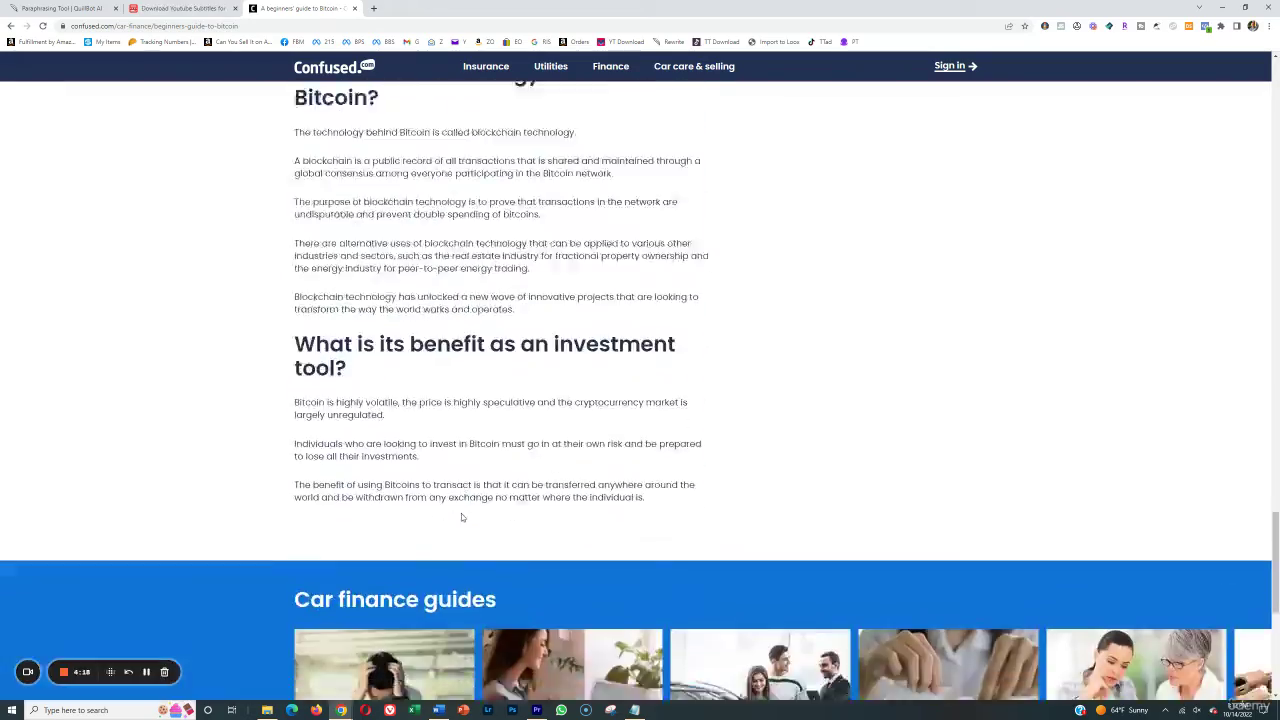
scroll(461, 508, "up", 15)
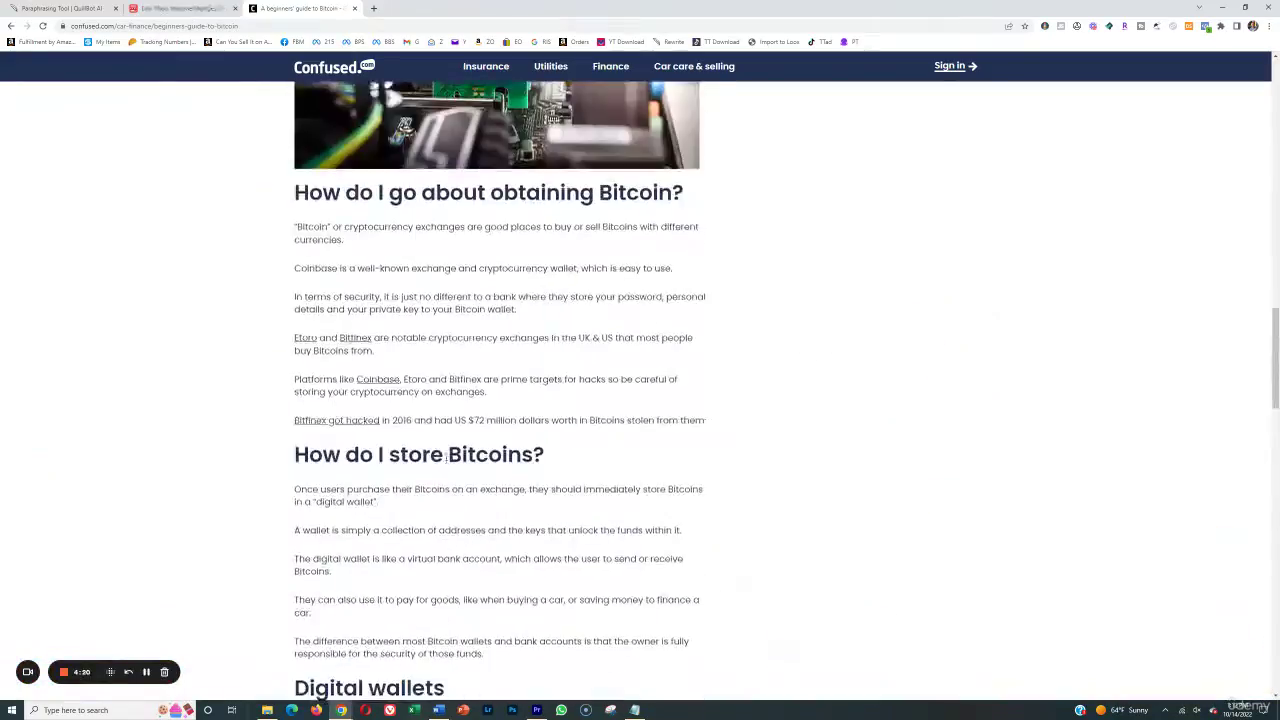
scroll(448, 566, "up", 8)
scroll(295, 287, "down", 2)
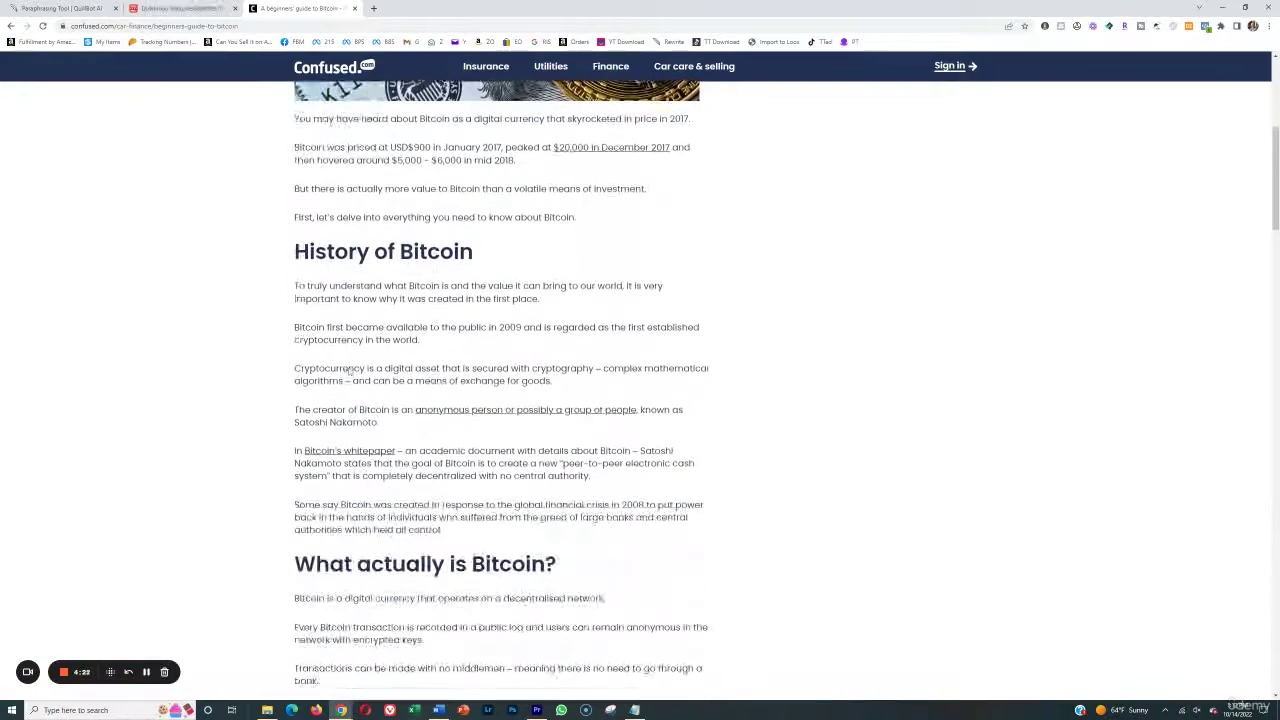
left_click_drag(295, 287, 570, 530)
key("ctrl+c")
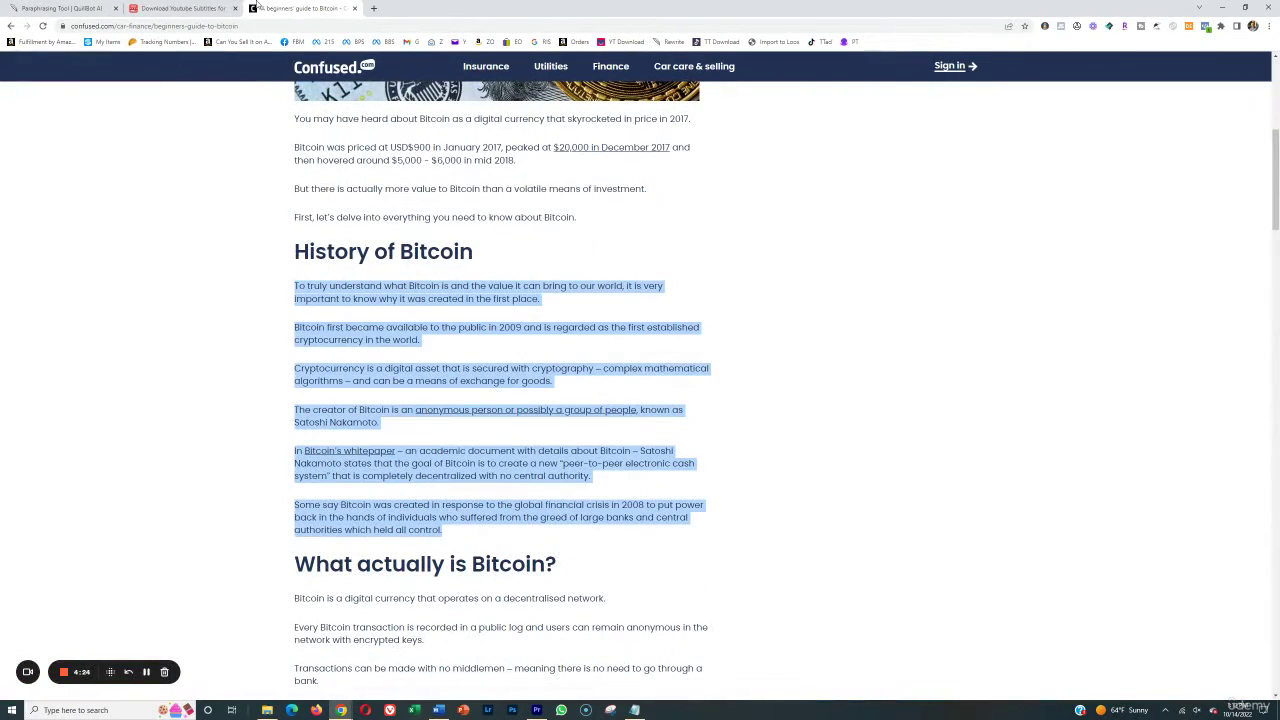
left_click(230, 9)
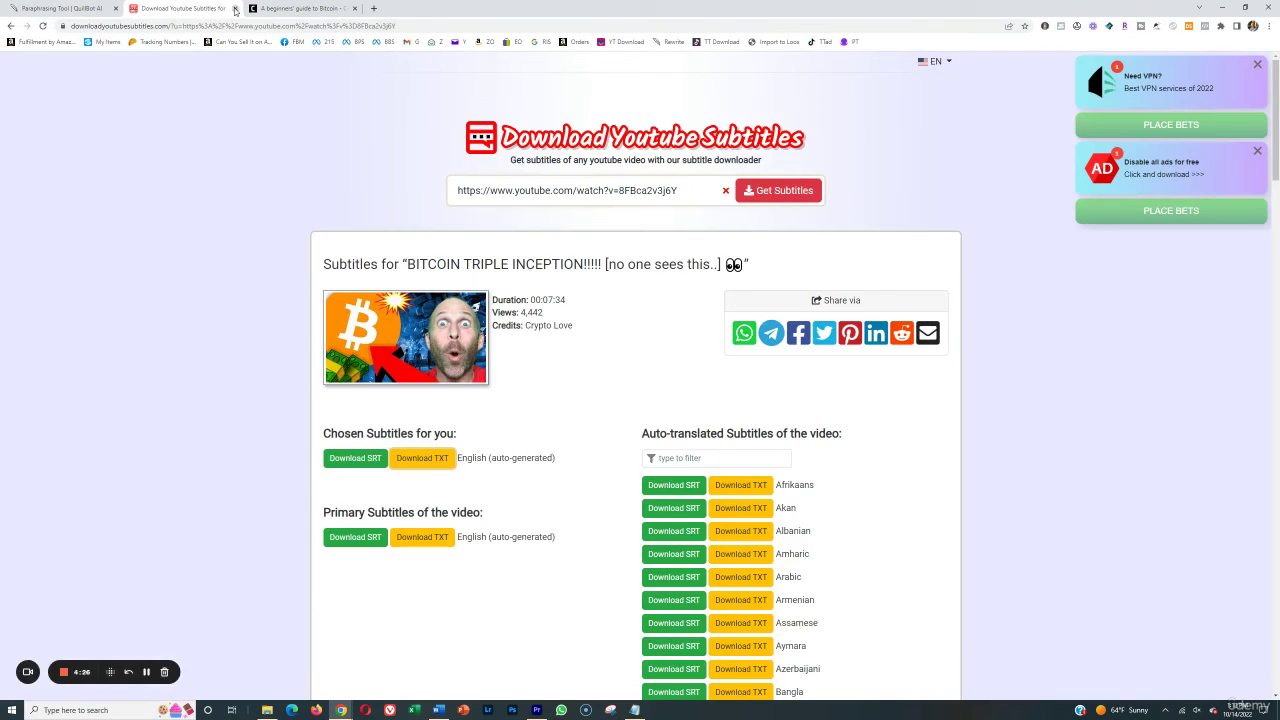
- Close the subtitles tab and paste the History of Bitcoin paragraphs into QuillBot's input
left_click(235, 8)
left_click(63, 8)
left_click(483, 186)
key("ctrl+v")
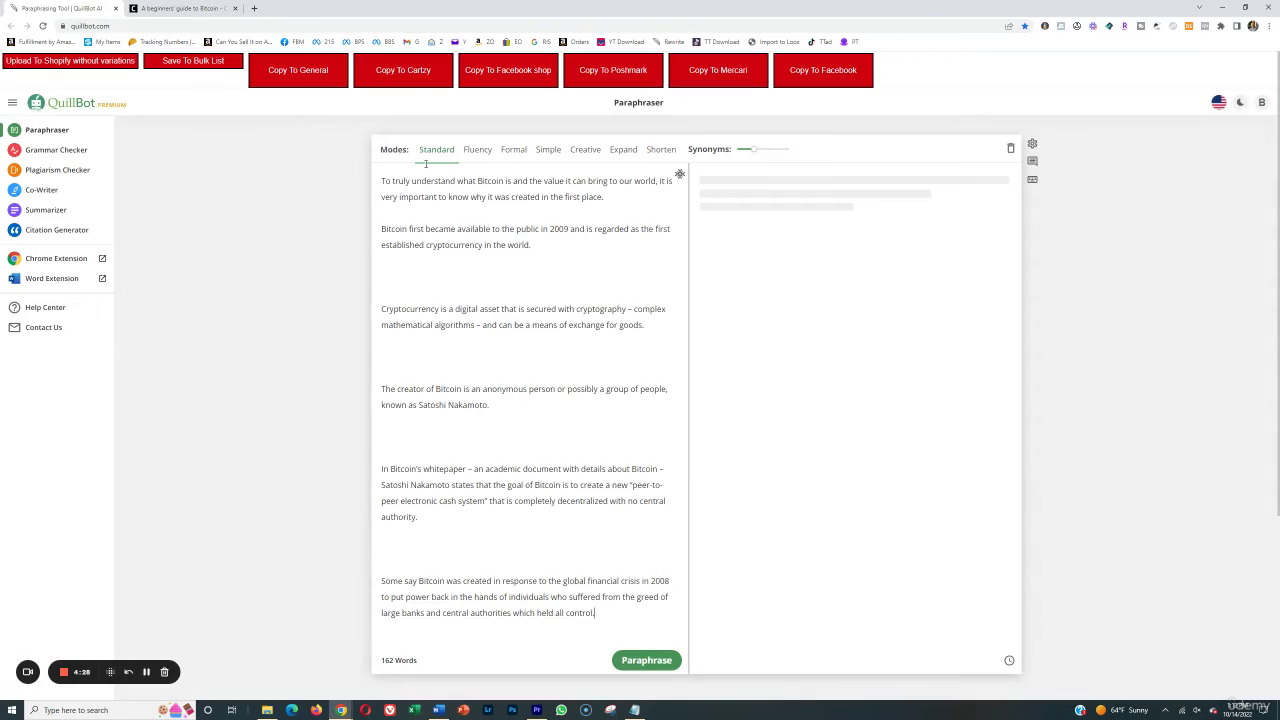
- Copy the article's History of Bitcoin heading and insert it on its own line at the top
left_click(150, 8)
left_click_drag(476, 252, 286, 246)
key("ctrl+c")
left_click(63, 8)
left_click(382, 180)
type("1")
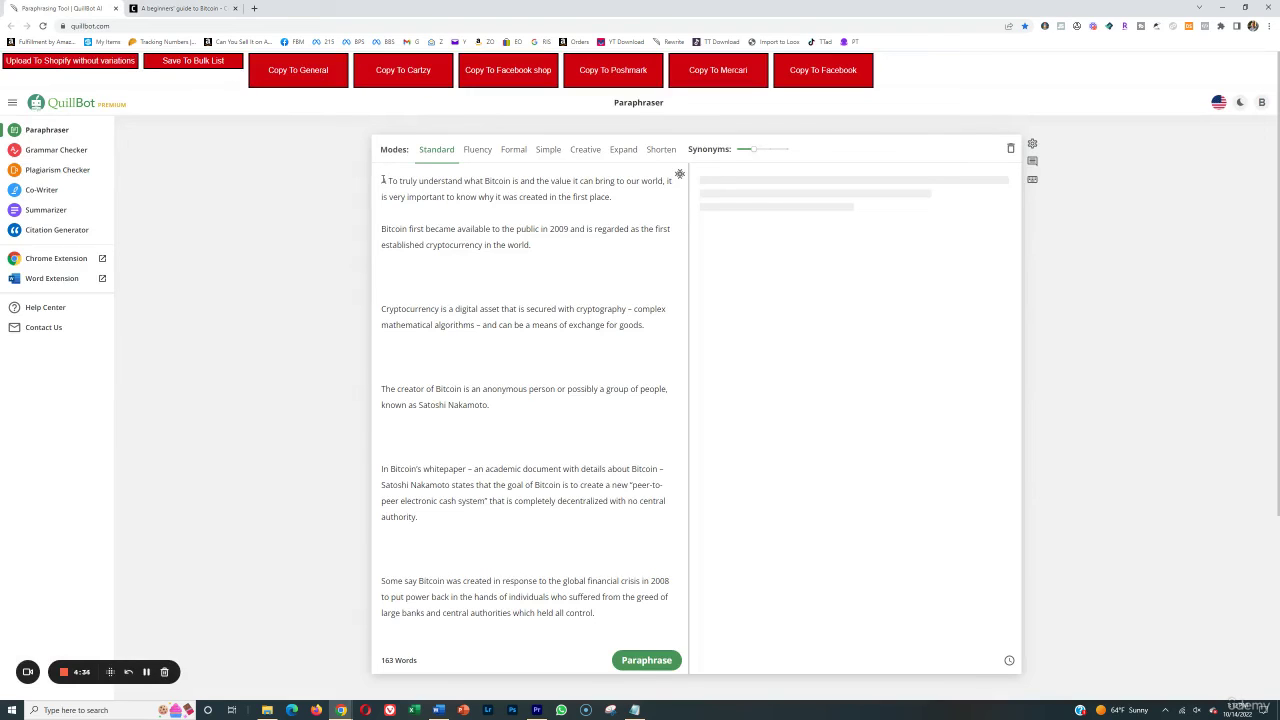
key("ctrl+v")
key("Return")
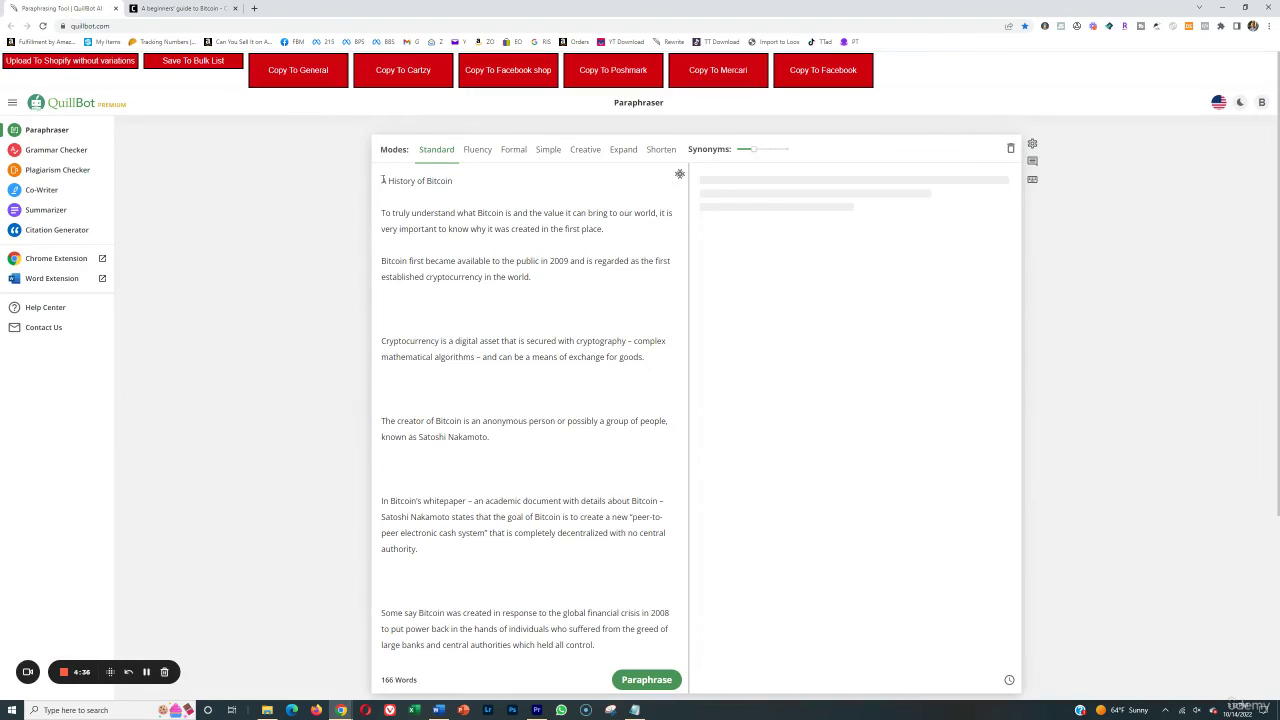
- Delete the extra blank lines between paragraphs and paraphrase the 166-word passage
key("BackSpace")
key("BackSpace")
left_click(400, 373)
key("BackSpace")
key("BackSpace")
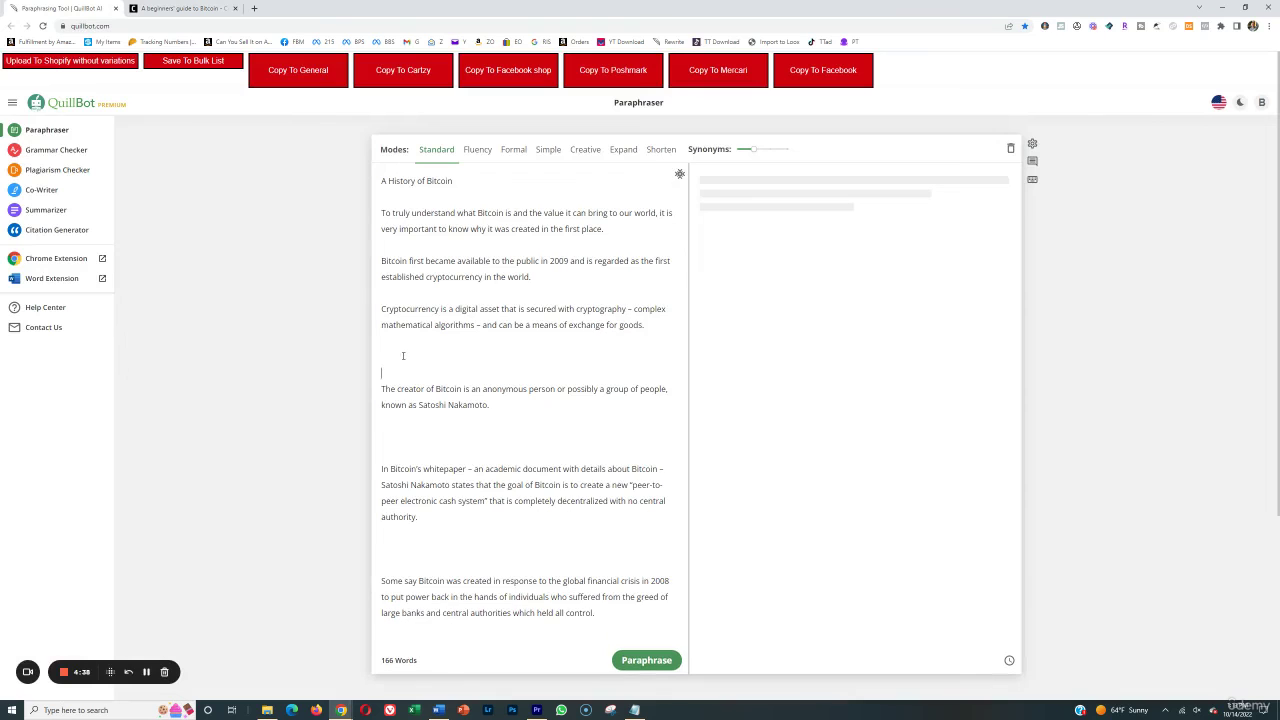
left_click(403, 421)
key("BackSpace")
key("BackSpace")
left_click(400, 500)
key("BackSpace")
key("BackSpace")
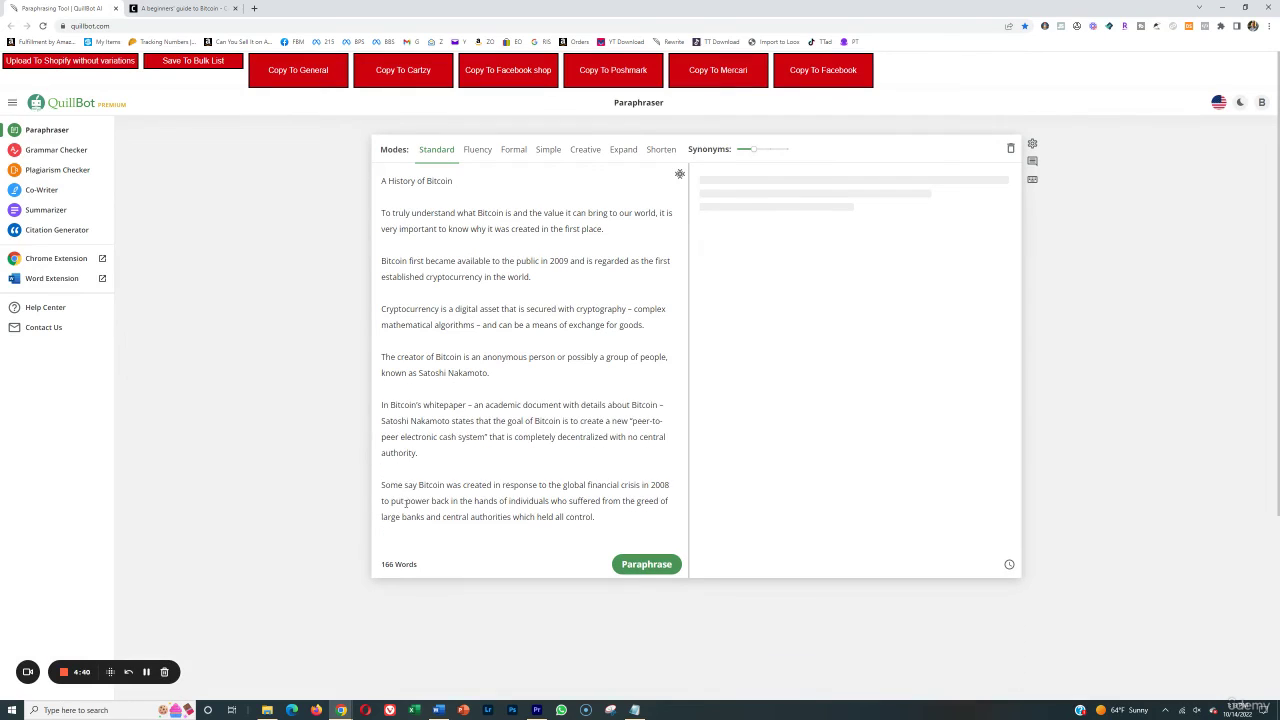
left_click(646, 564)
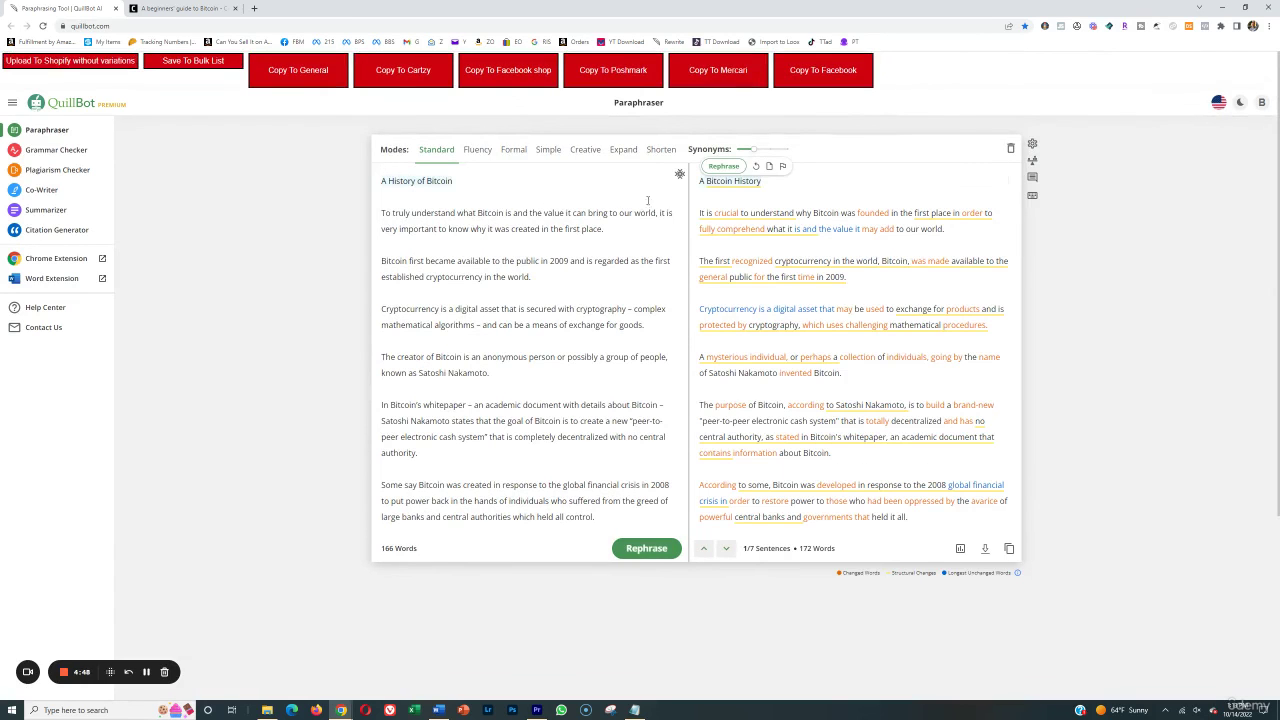
- Select the full 172-word 'A Bitcoin History' rewrite in the output panel
left_click_drag(699, 181, 943, 560)
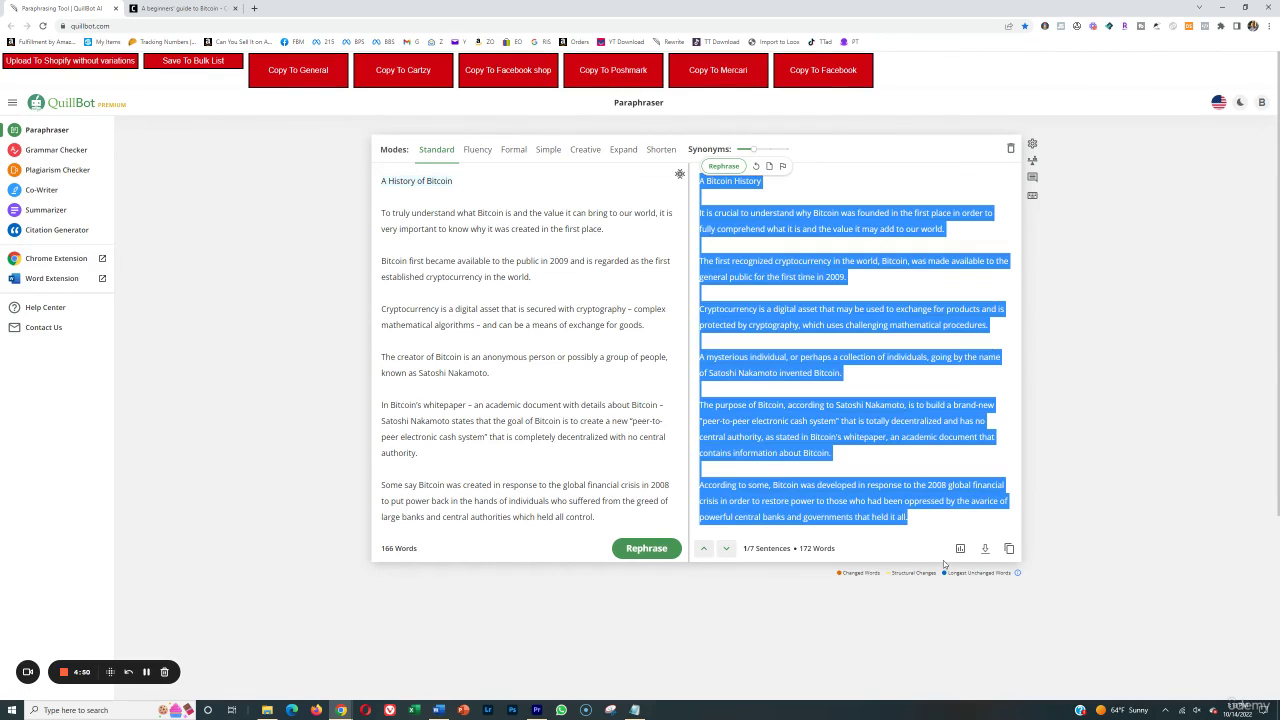